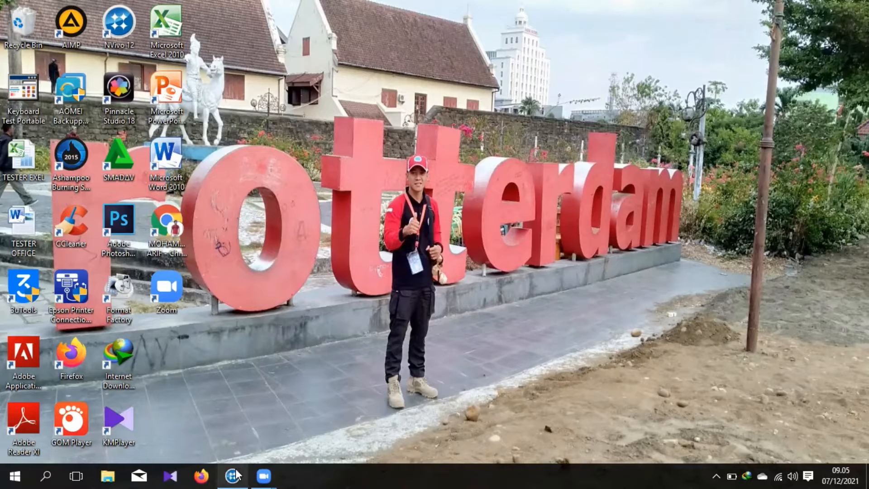
# Step: Switch to the running NVivo 12 Plus window
pyautogui.moveTo(235, 470)
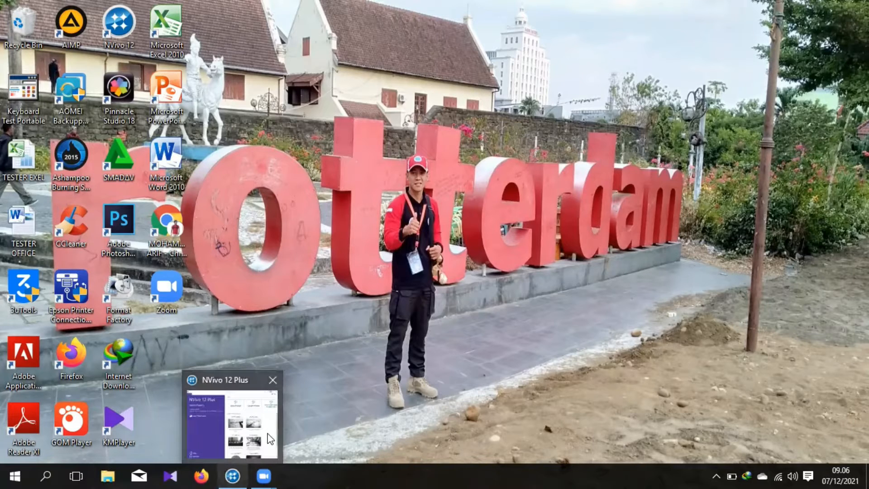
pyautogui.click(233, 475)
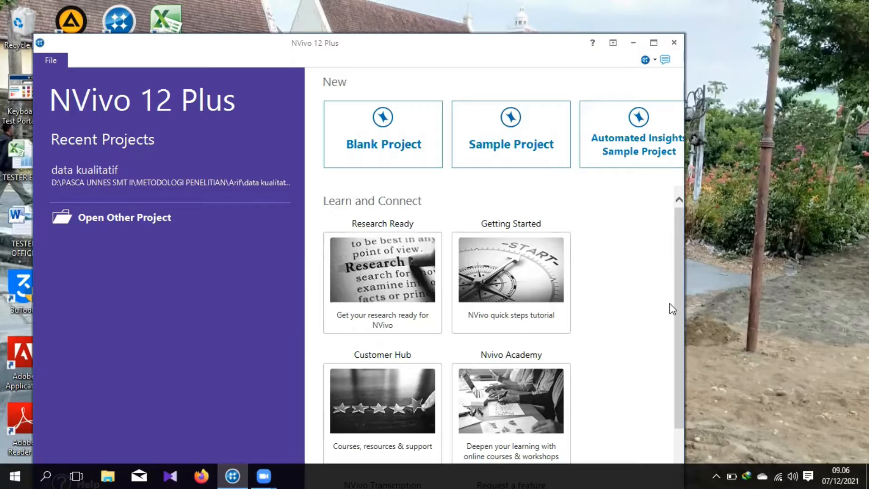
pyautogui.click(380, 147)
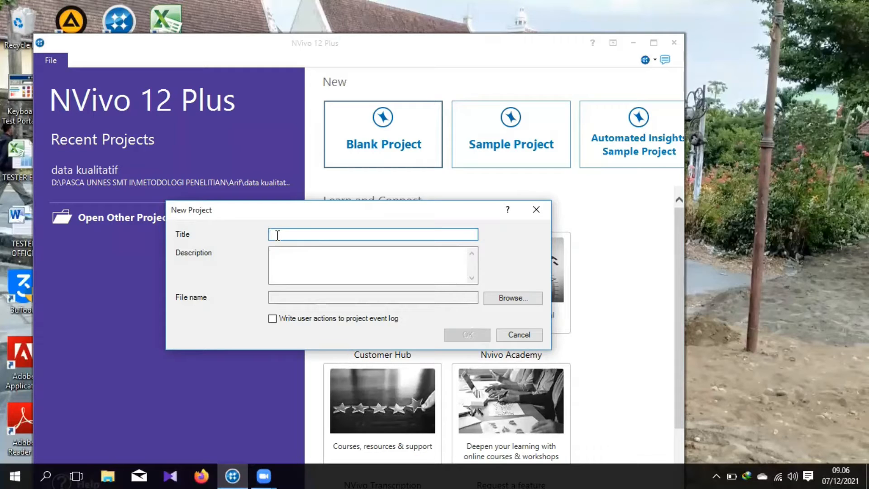
pyautogui.write('olah data')
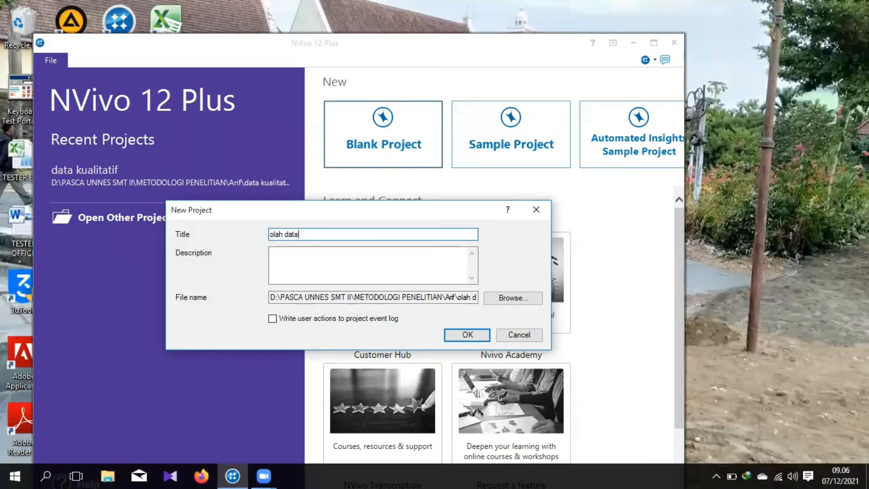
pyautogui.click(504, 299)
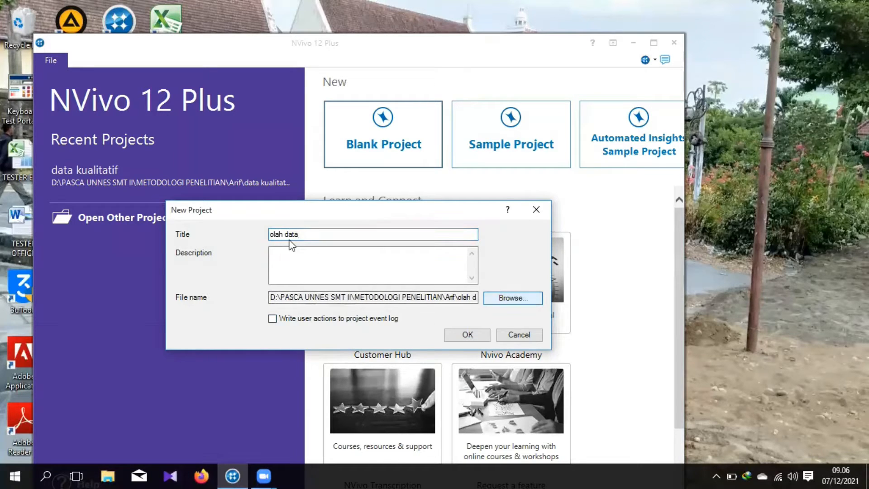
pyautogui.click(502, 297)
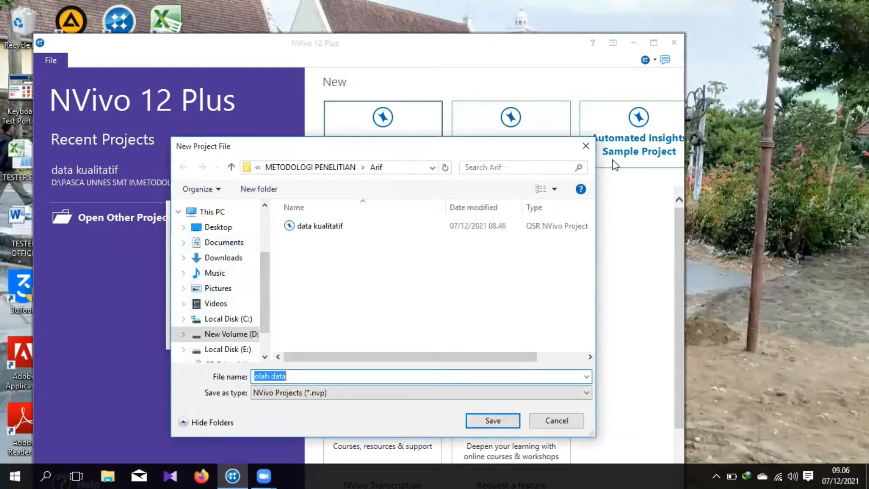
pyautogui.click(591, 149)
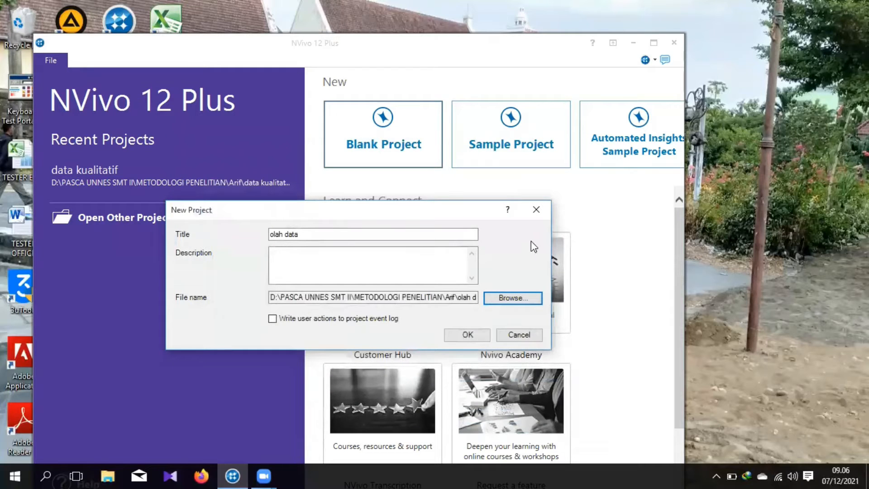
pyautogui.click(520, 336)
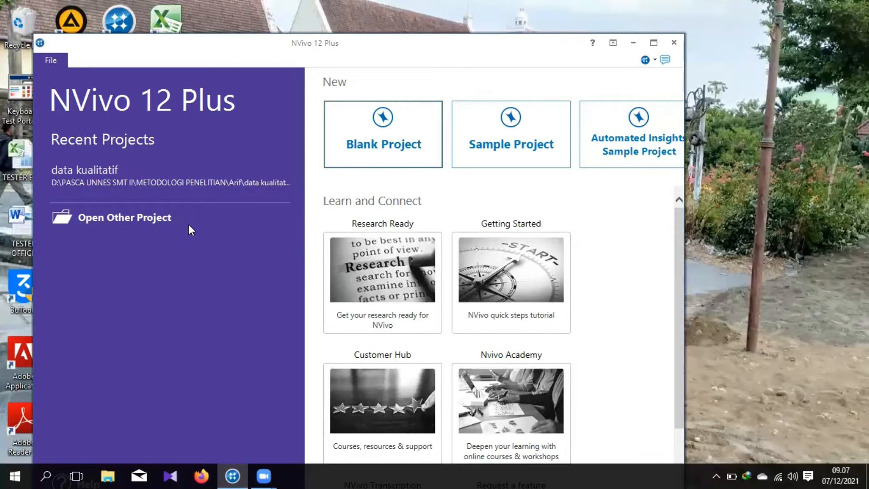
# Step: Open the existing project "data kualitatif" in a maximized window and expand the navigation pane
pyautogui.click(108, 219)
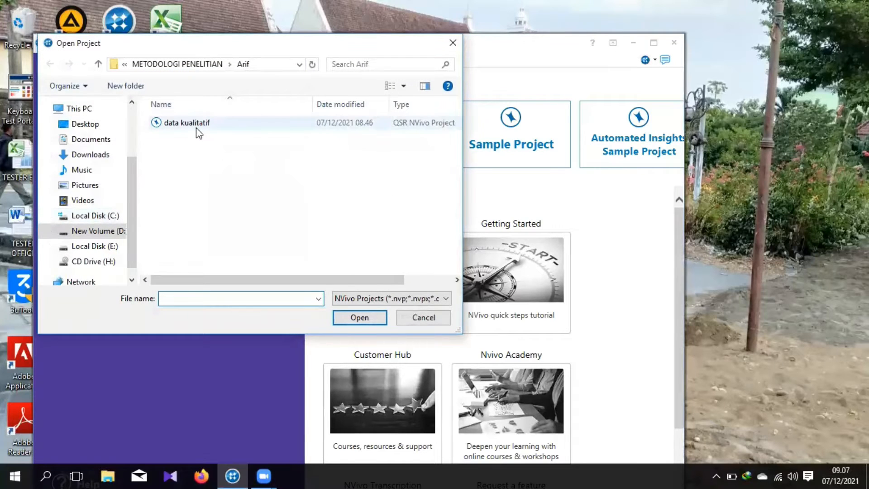
pyautogui.doubleClick(197, 127)
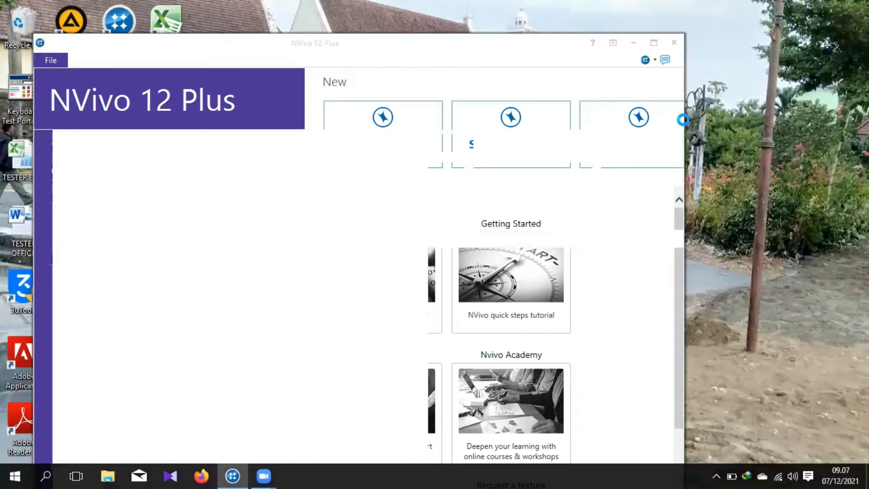
pyautogui.click(653, 43)
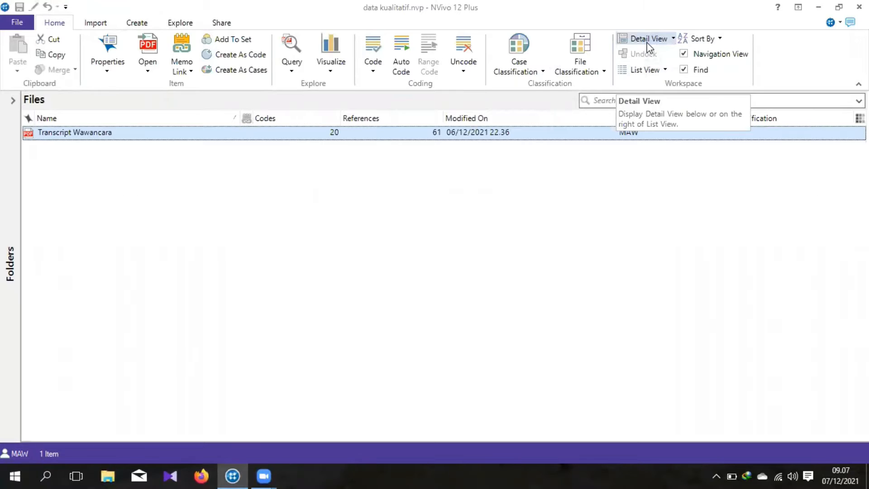
pyautogui.click(12, 100)
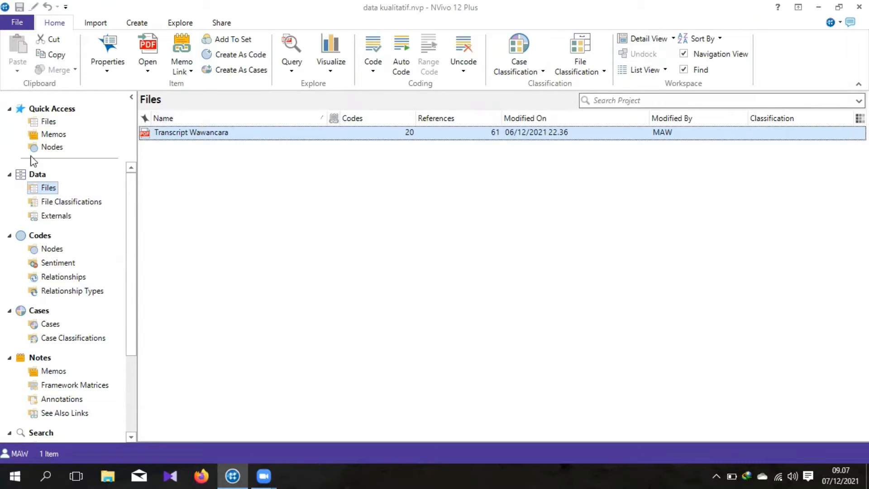
# Step: Import the PDF "Transcript Wawancara" from the METODOLOGI PENELITIAN folder into the project's data files, keeping the proposed properties
pyautogui.doubleClick(35, 176)
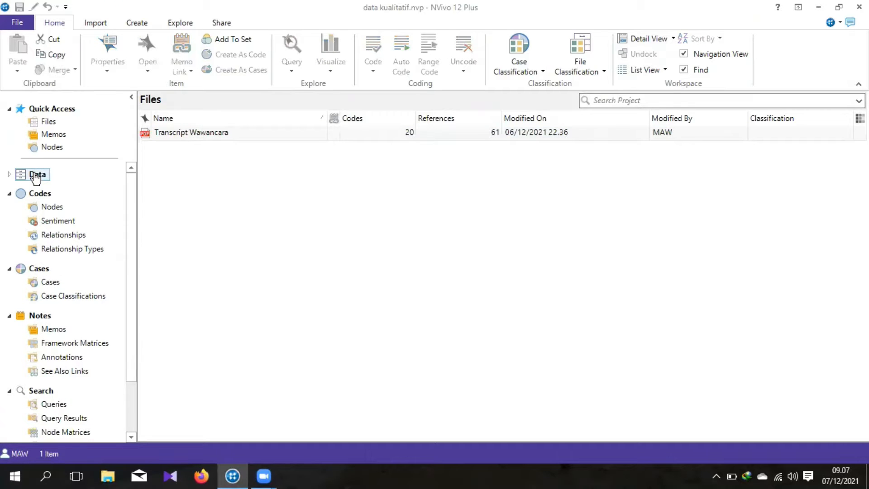
pyautogui.doubleClick(36, 177)
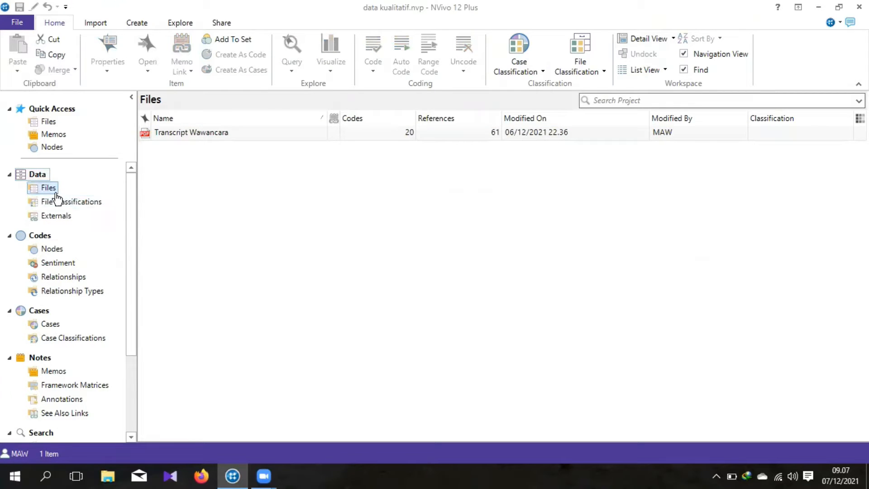
pyautogui.rightClick(322, 187)
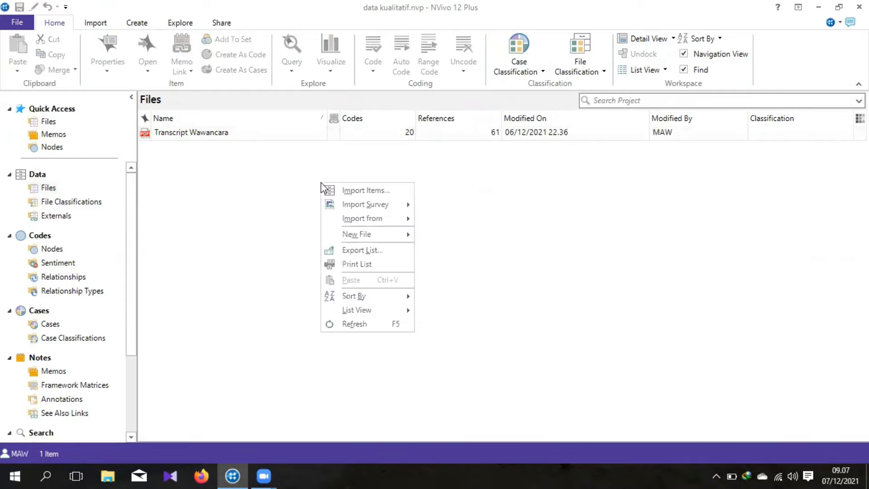
pyautogui.click(365, 191)
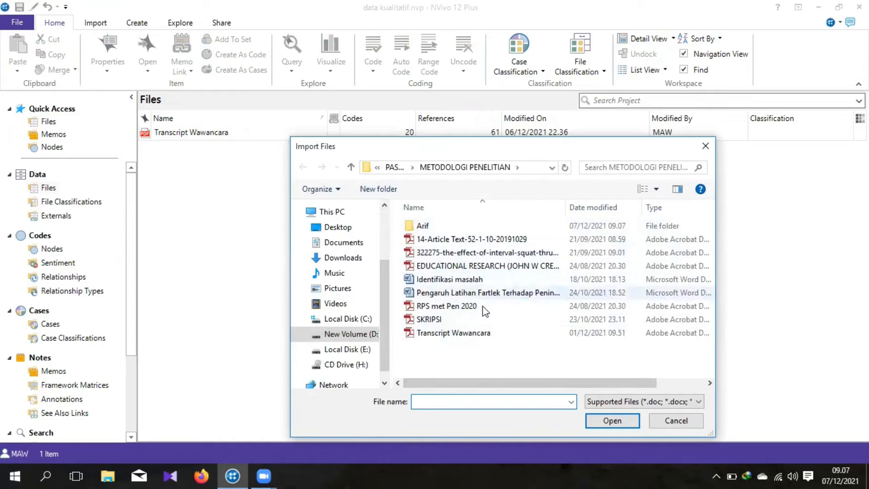
pyautogui.click(440, 334)
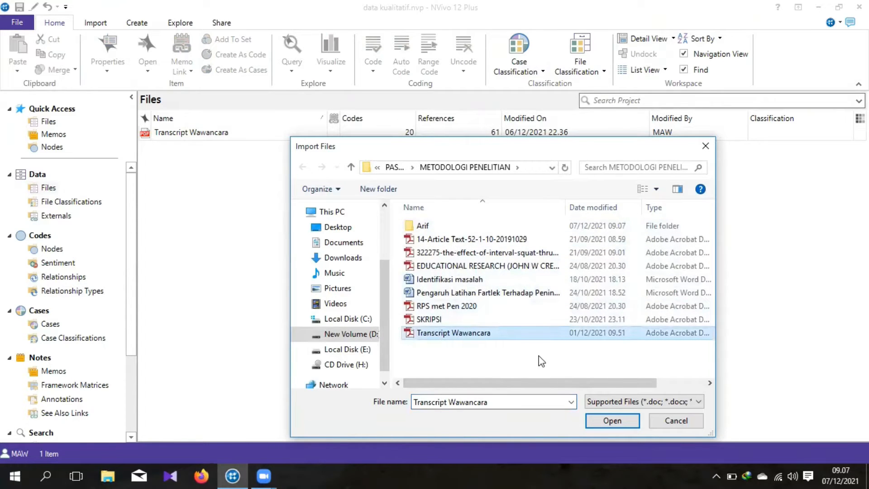
pyautogui.click(604, 422)
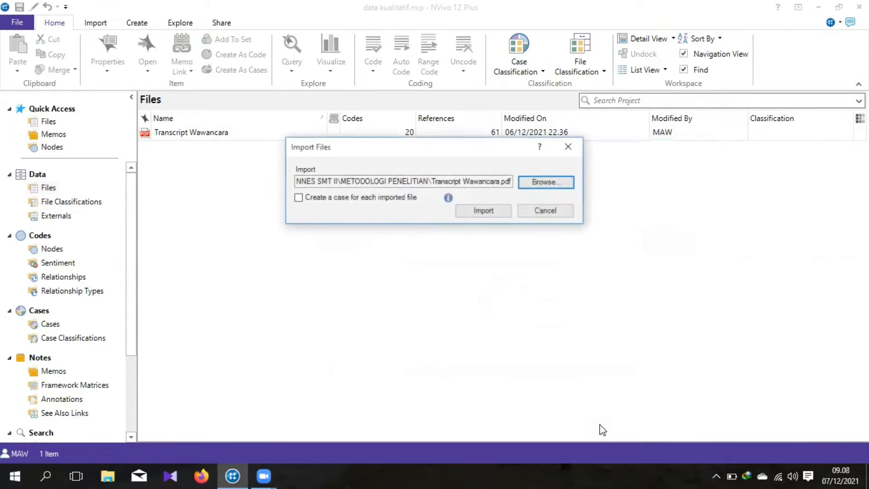
pyautogui.click(496, 208)
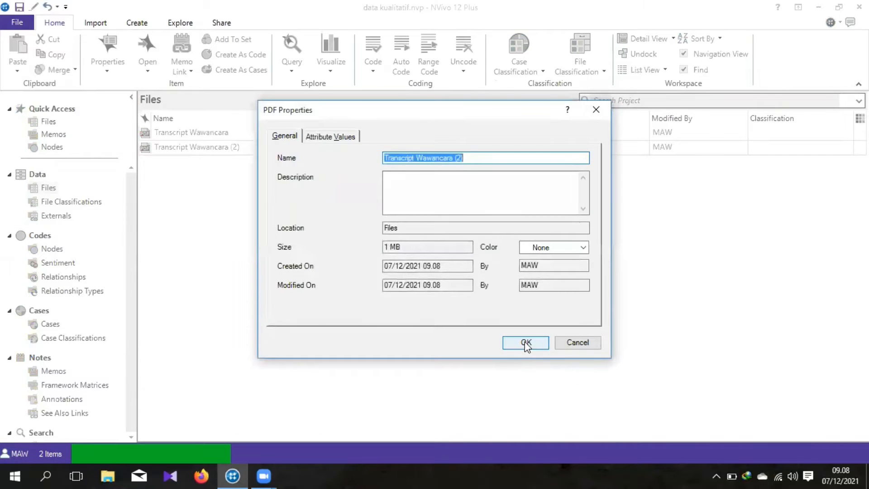
pyautogui.click(526, 344)
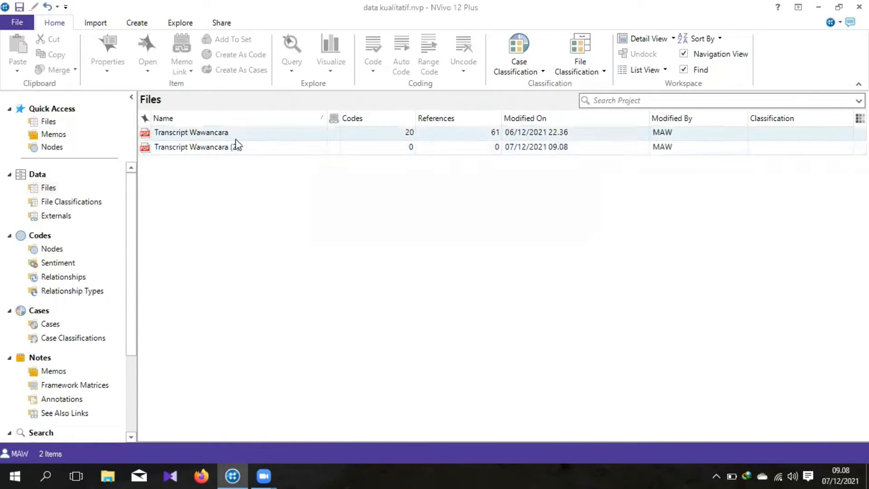
# Step: Delete the duplicate file "Transcript Wawancara (2)" from the project's data files
pyautogui.click(188, 135)
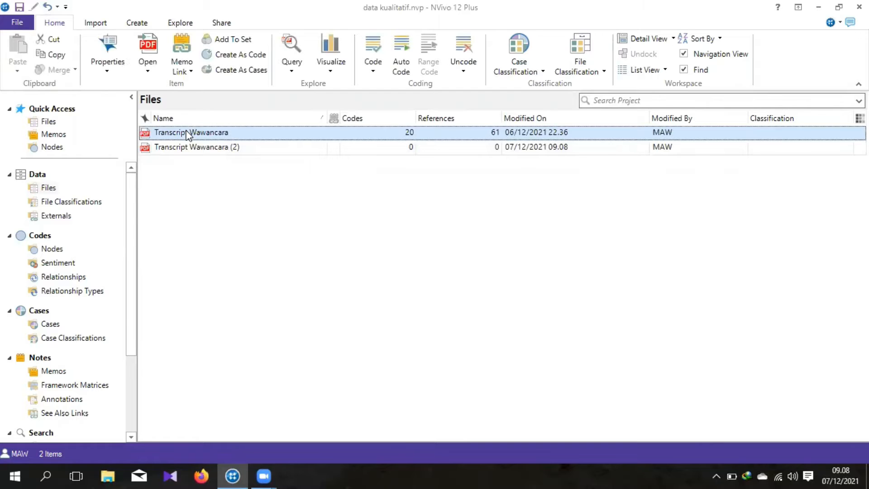
pyautogui.click(223, 146)
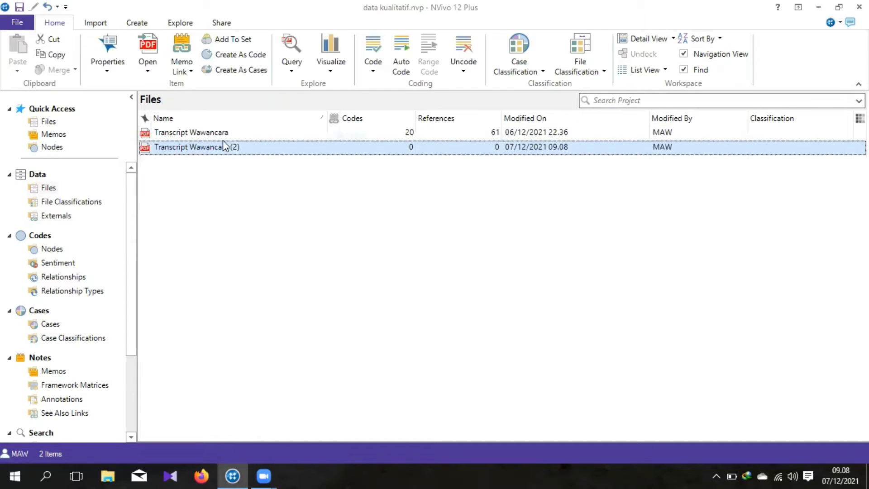
pyautogui.click(247, 138)
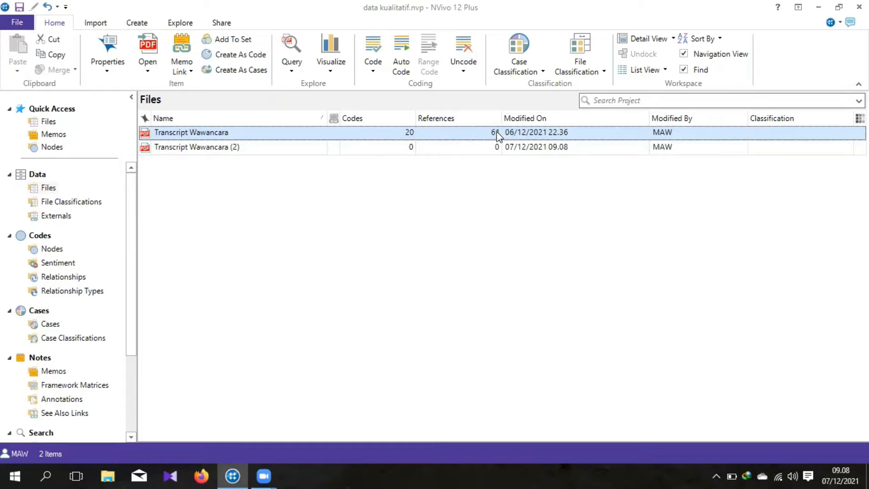
pyautogui.click(277, 152)
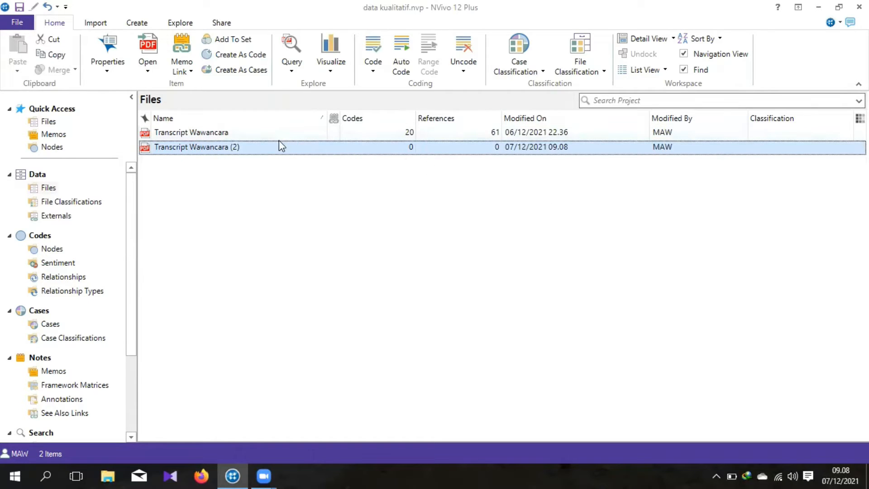
pyautogui.rightClick(224, 147)
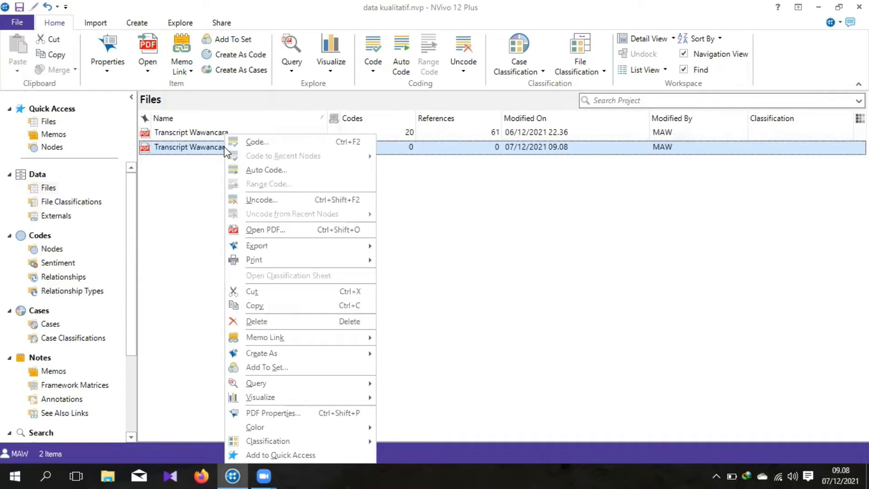
pyautogui.click(664, 255)
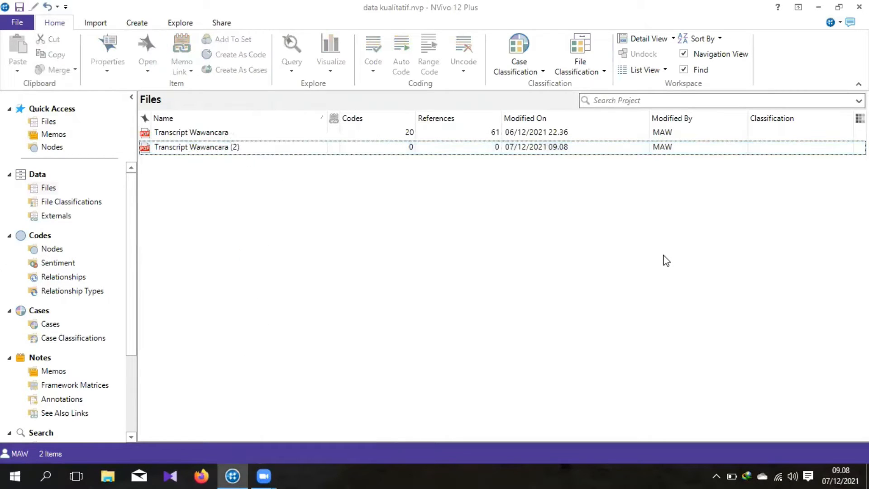
pyautogui.click(251, 148)
pyautogui.rightClick(252, 148)
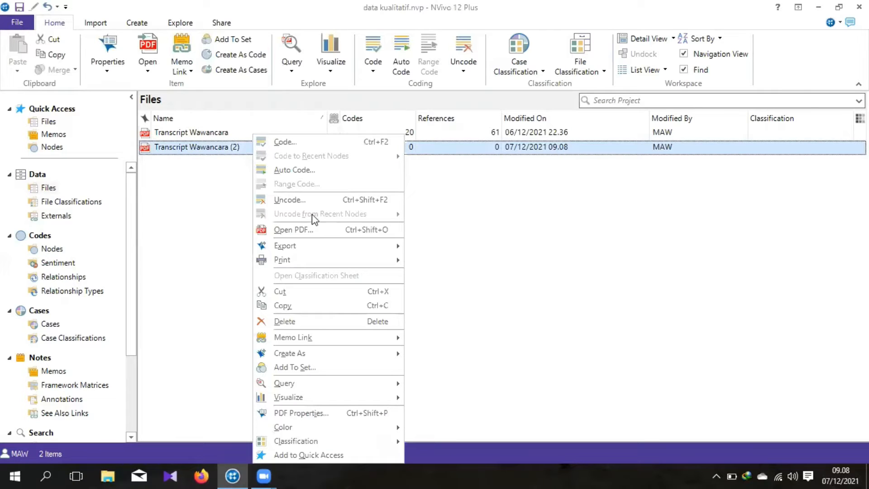
pyautogui.click(313, 321)
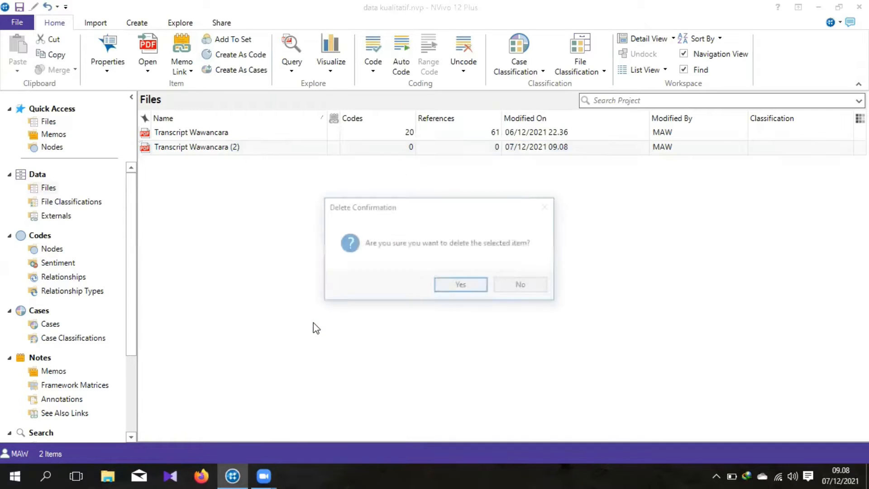
pyautogui.click(480, 288)
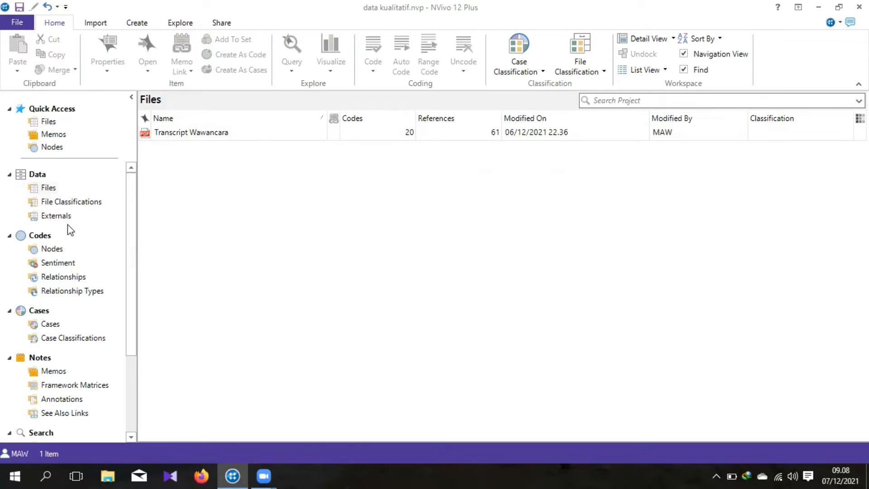
# Step: Show the project's nodes and expand "Bimbingan pembimbing" and "Motivasi Atlet" to examine their child nodes
pyautogui.doubleClick(39, 236)
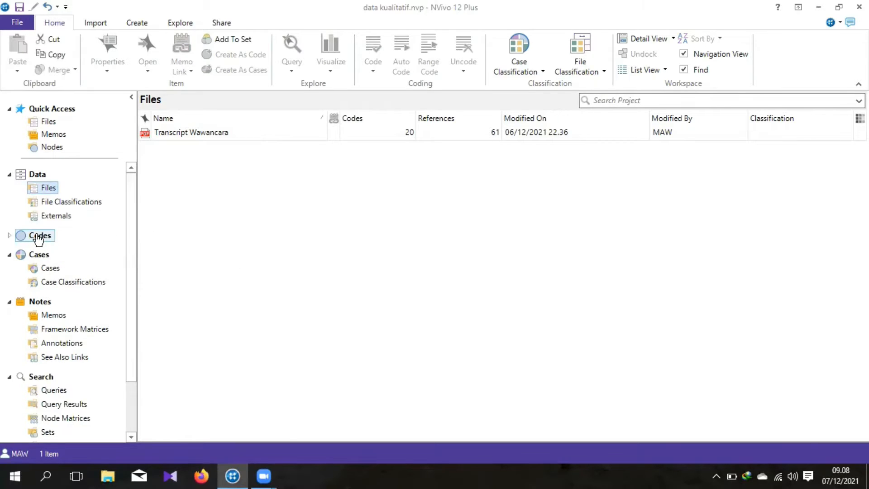
pyautogui.doubleClick(38, 236)
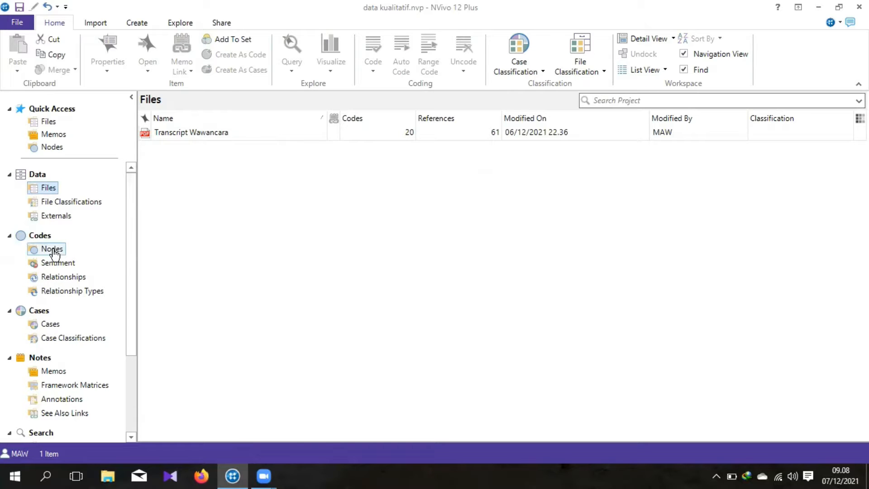
pyautogui.click(53, 250)
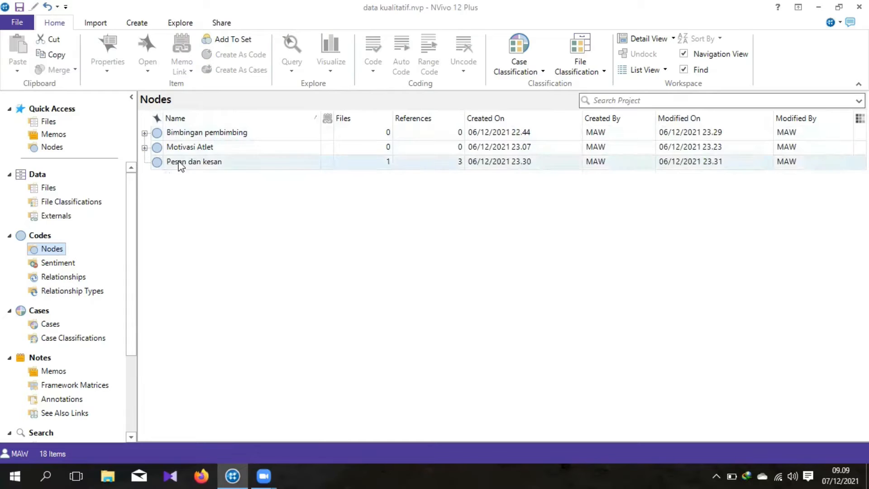
pyautogui.click(144, 133)
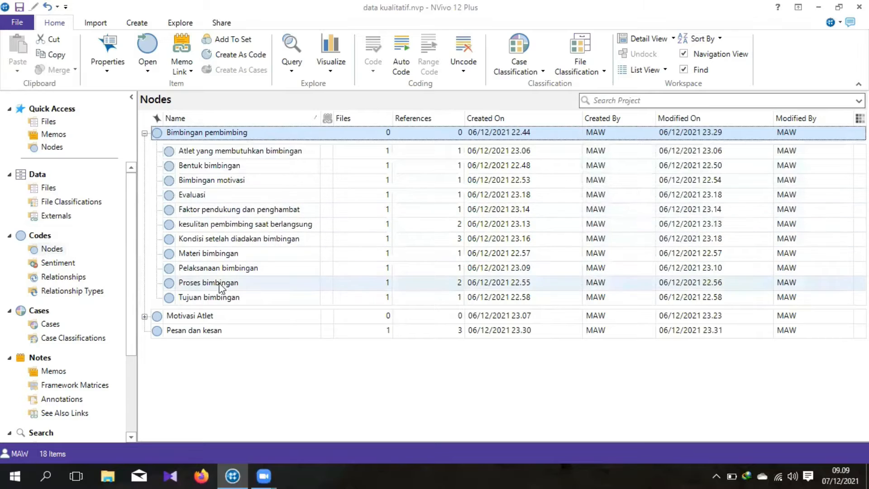
pyautogui.click(145, 319)
pyautogui.click(145, 319)
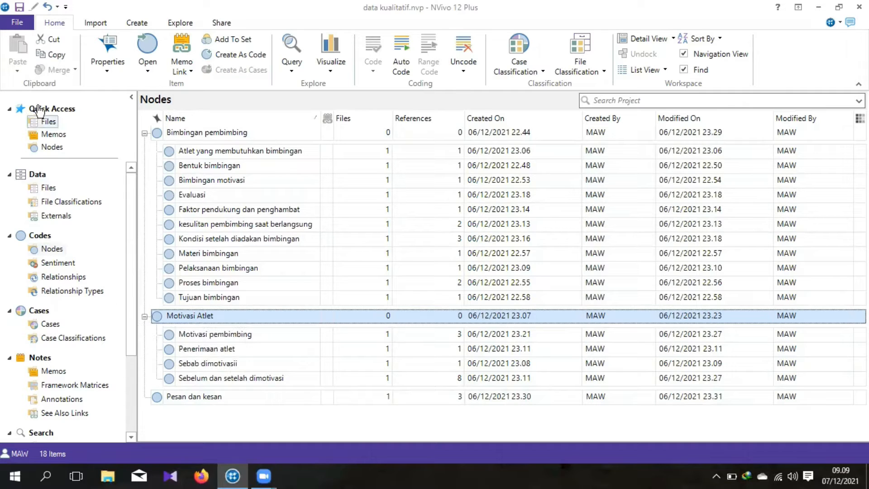
# Step: Open the PDF "Transcript Wawancara" from the project's data files and bring its full text width into view
pyautogui.click(47, 187)
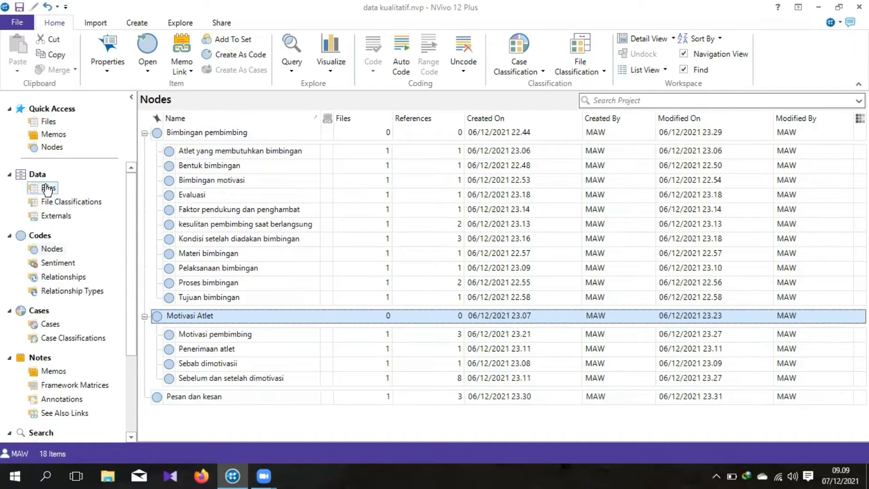
pyautogui.click(228, 137)
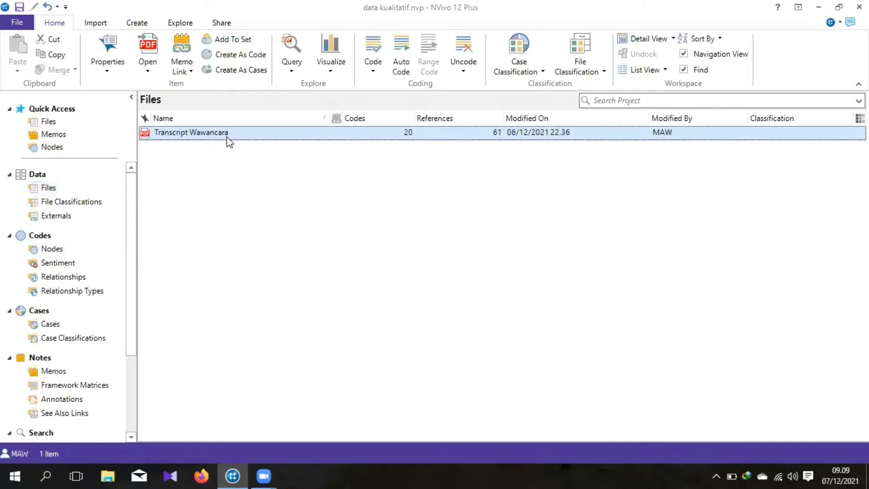
pyautogui.doubleClick(283, 138)
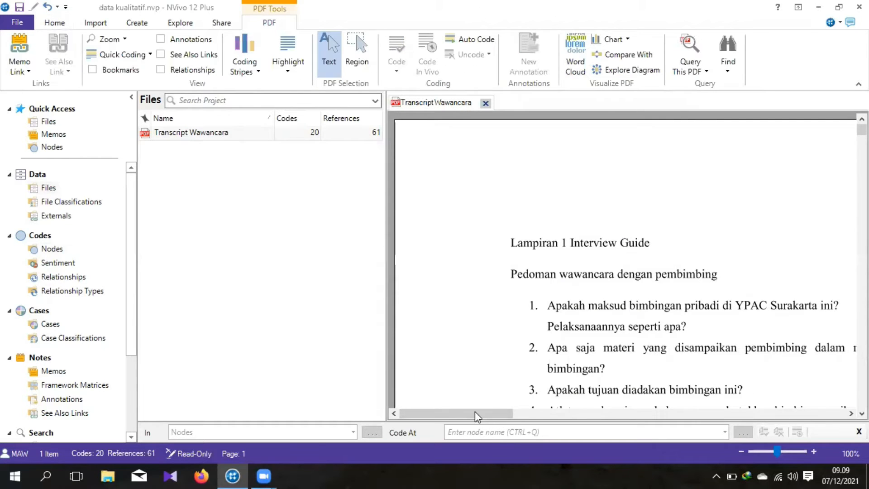
pyautogui.moveTo(475, 412); pyautogui.dragTo(652, 411)
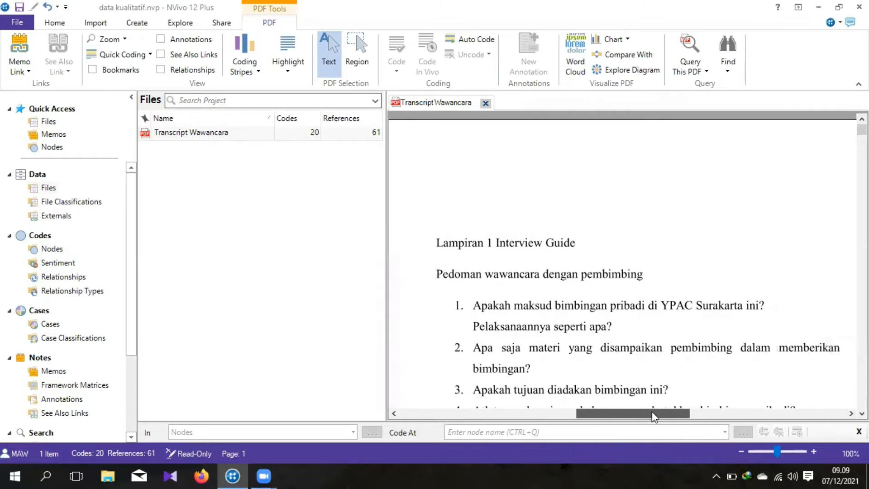
# Step: Show the project's nodes beside the transcript and collapse "Motivasi Atlet" and "Bimbingan pembimbing"
pyautogui.click(55, 252)
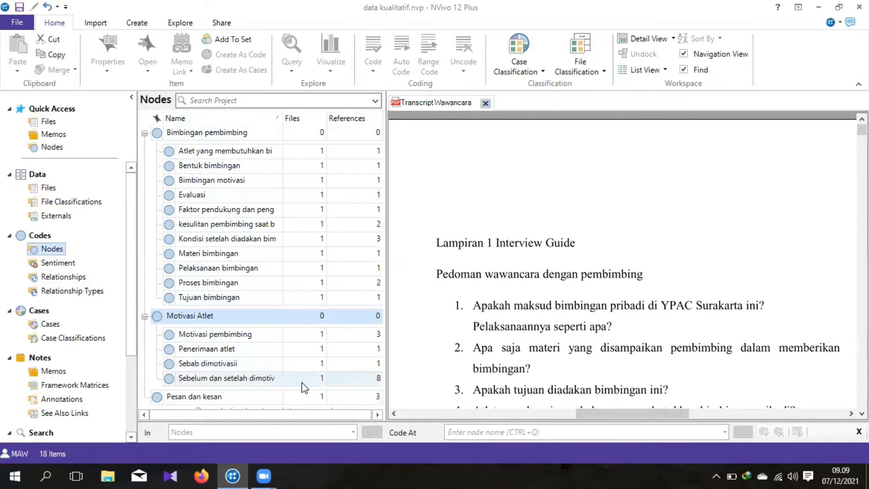
pyautogui.click(144, 316)
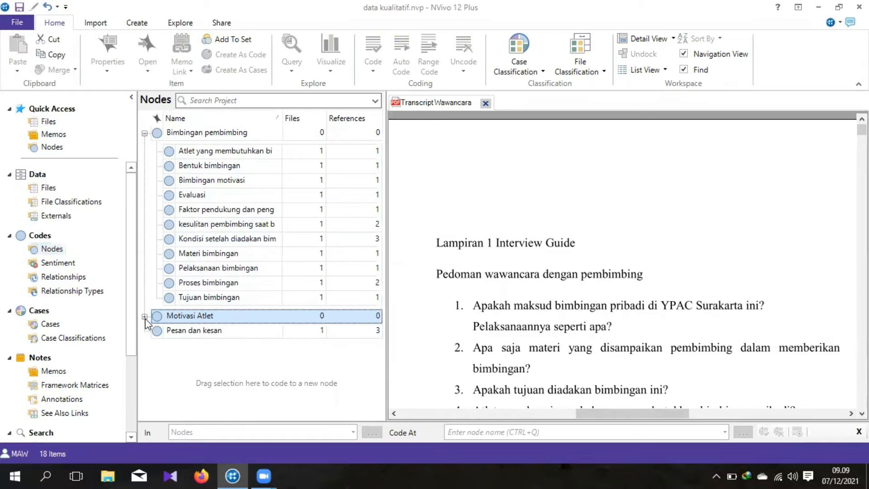
pyautogui.click(145, 133)
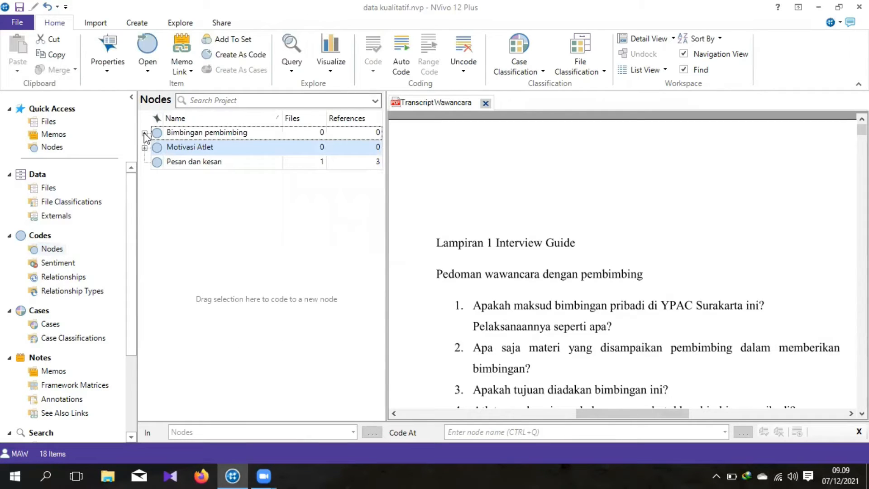
# Step: Create a new top-level node named "motivasi" with no color
pyautogui.rightClick(198, 226)
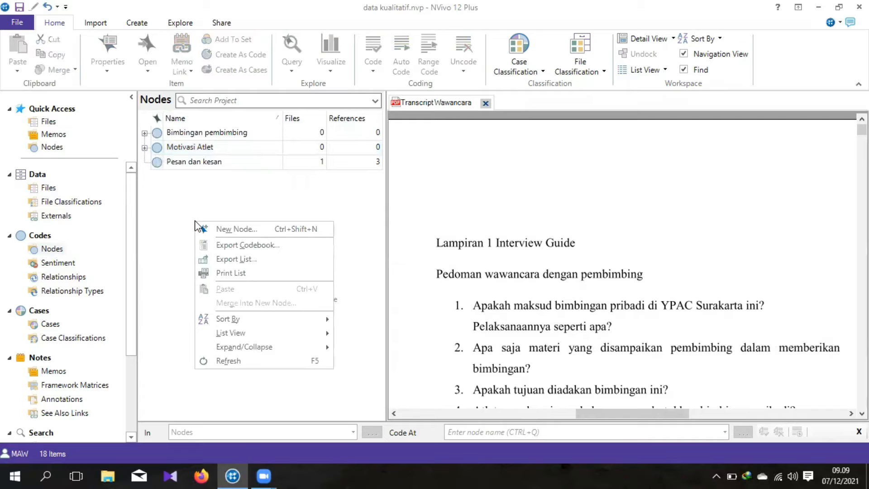
pyautogui.click(265, 229)
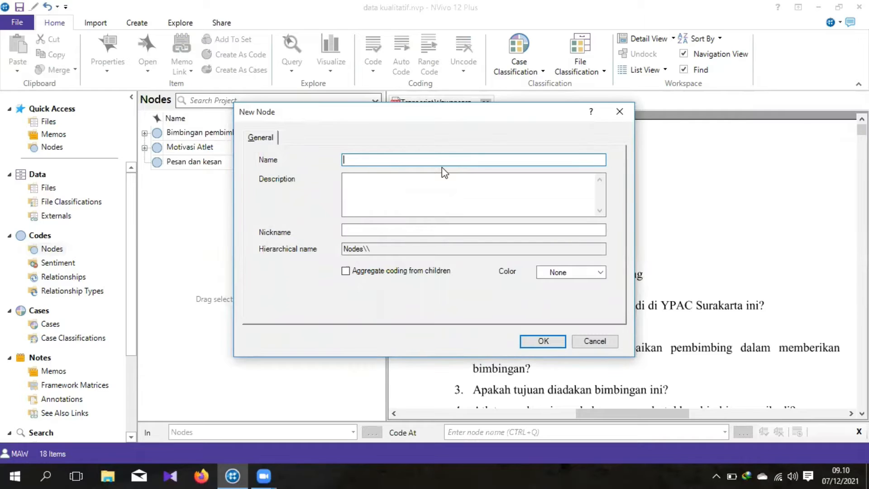
pyautogui.write('motivasi')
pyautogui.click(549, 337)
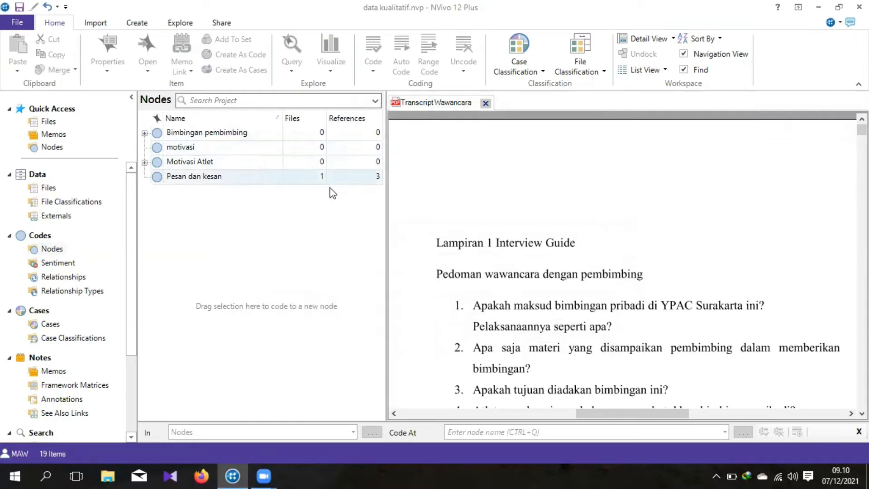
# Step: Try to move the "motivasi" node under "Bimbingan pembimbing"
pyautogui.click(222, 150)
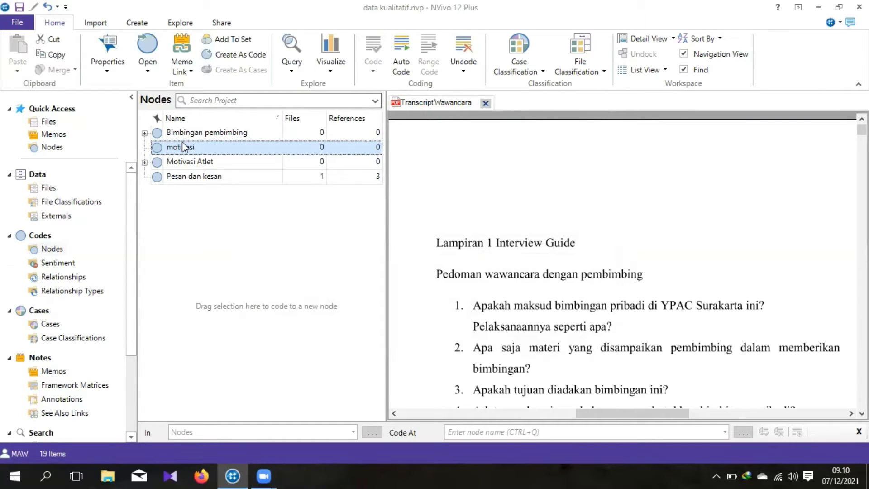
pyautogui.moveTo(182, 146); pyautogui.dragTo(172, 136)
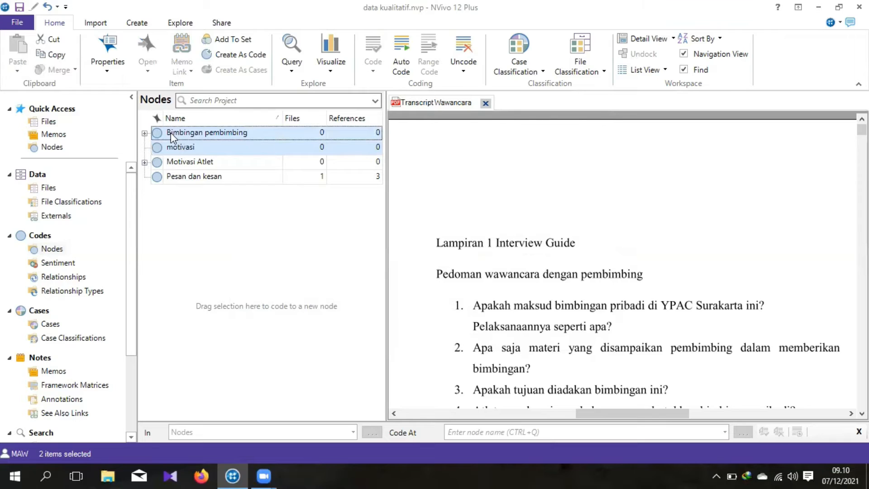
pyautogui.click(219, 211)
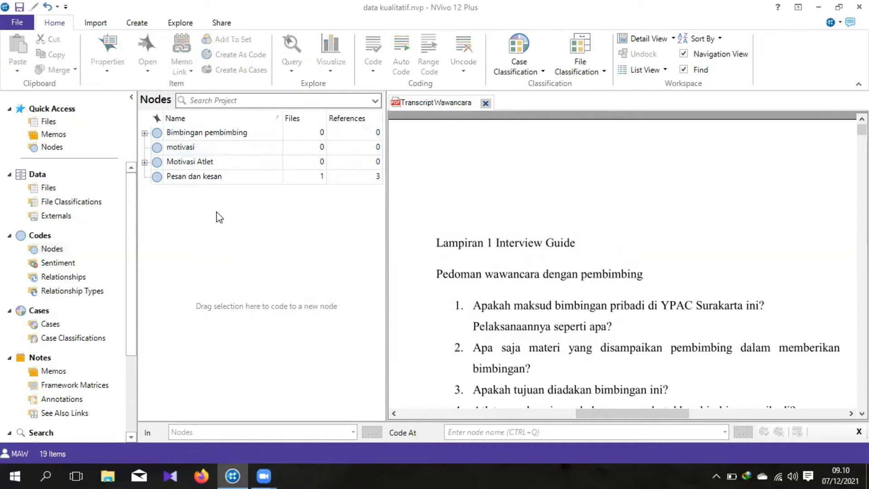
pyautogui.click(186, 150)
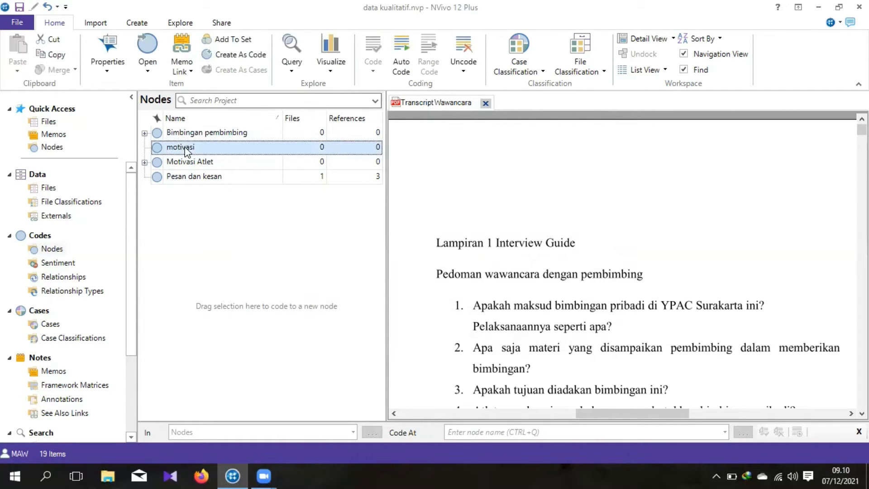
pyautogui.keyDown('ctrl'); pyautogui.click(185, 134); pyautogui.keyUp('ctrl')
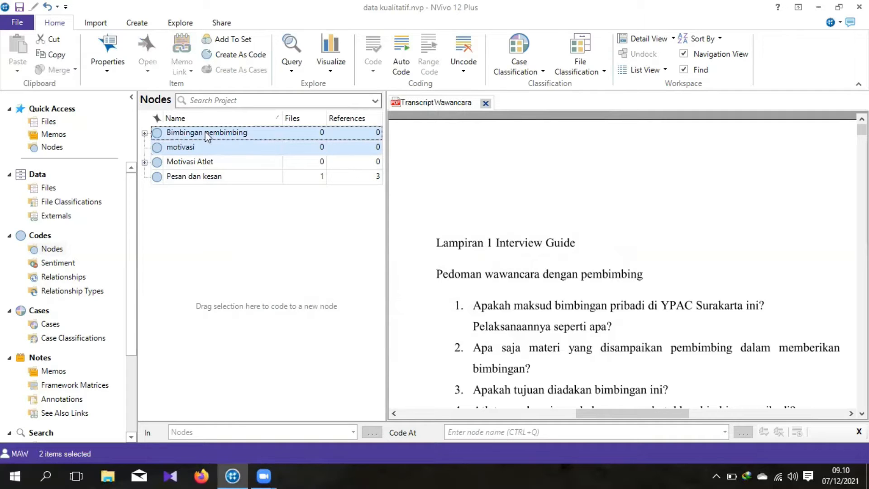
pyautogui.click(189, 135)
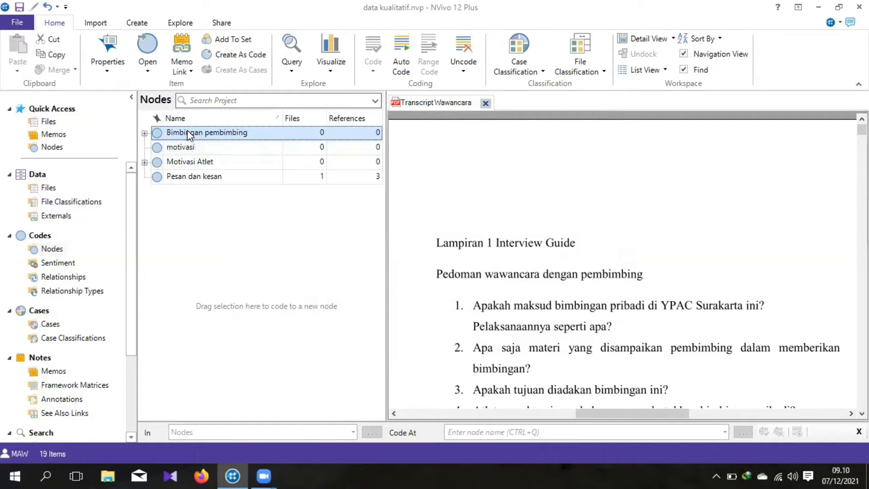
# Step: Expand "Bimbingan pembimbing" and delete the top-level node "motivasi" from the project
pyautogui.click(144, 134)
pyautogui.click(173, 317)
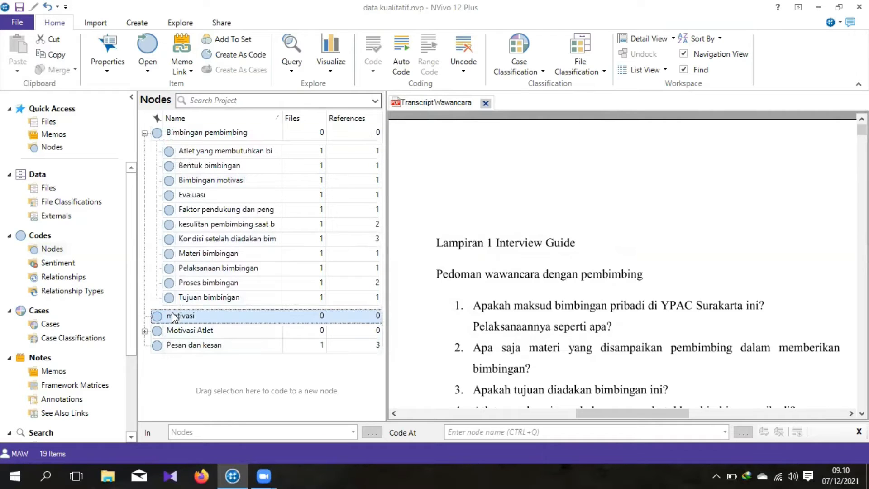
pyautogui.rightClick(174, 317)
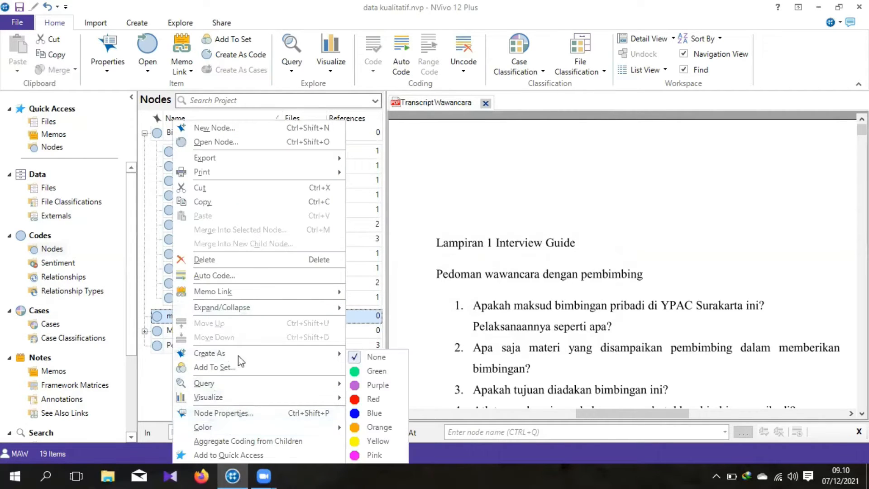
pyautogui.click(241, 263)
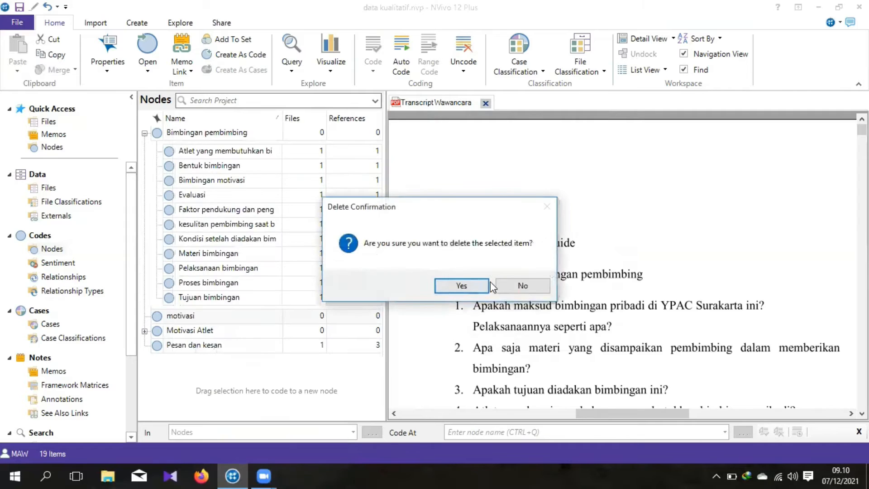
pyautogui.click(467, 285)
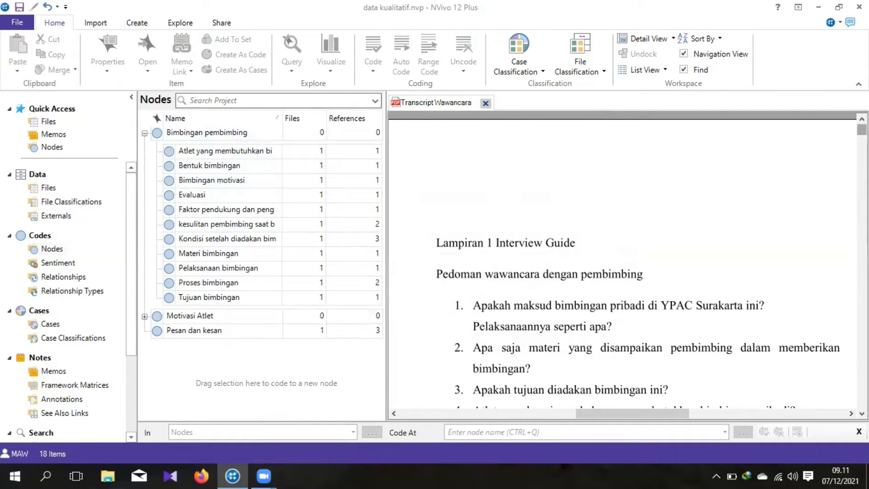
# Step: Try coding the transcript answer beginning "Dalam membimbing disini" to "Bimbingan motivasi" under "Bimbingan pembimbing", and clear the text selection
pyautogui.moveTo(862, 130); pyautogui.dragTo(862, 163)
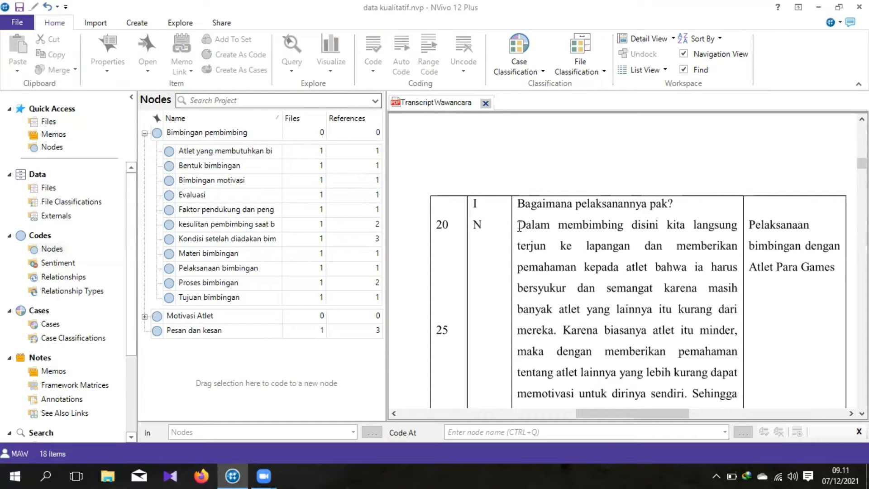
pyautogui.moveTo(519, 226); pyautogui.dragTo(564, 265)
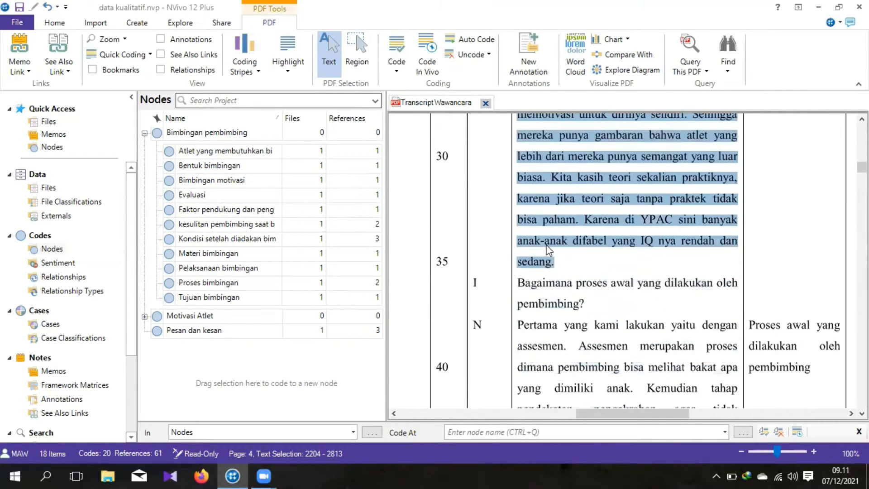
pyautogui.rightClick(547, 245)
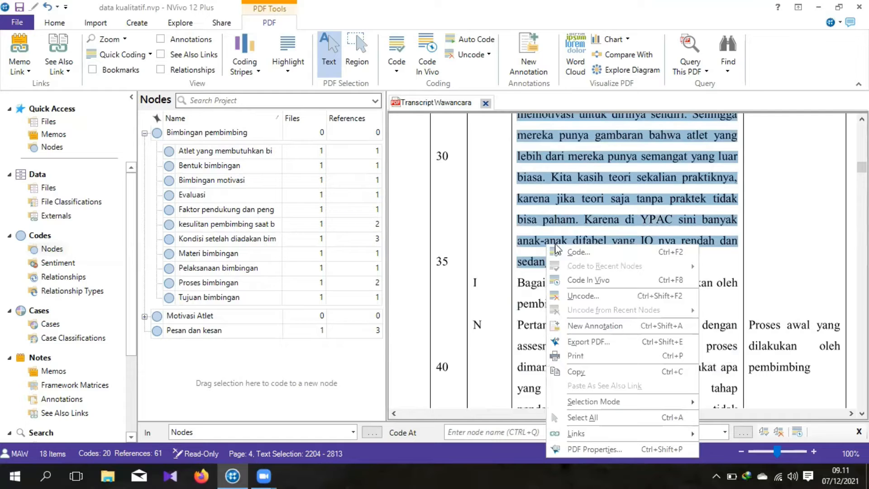
pyautogui.click(584, 249)
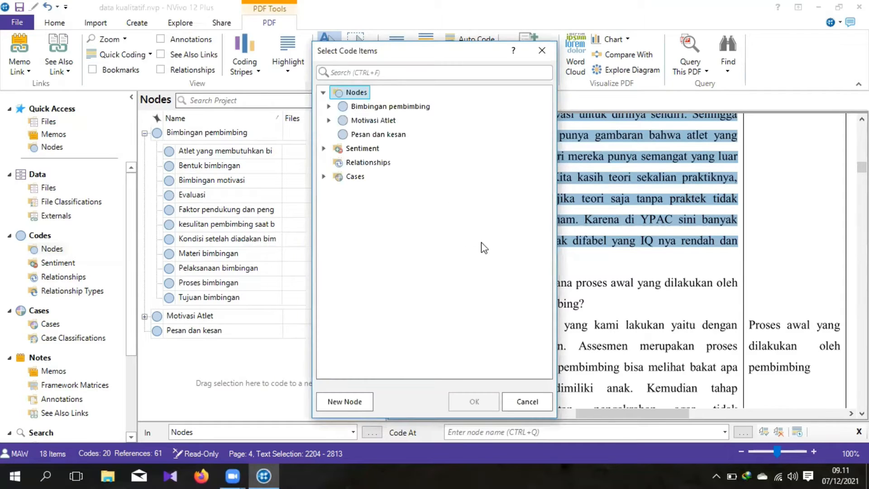
pyautogui.click(329, 107)
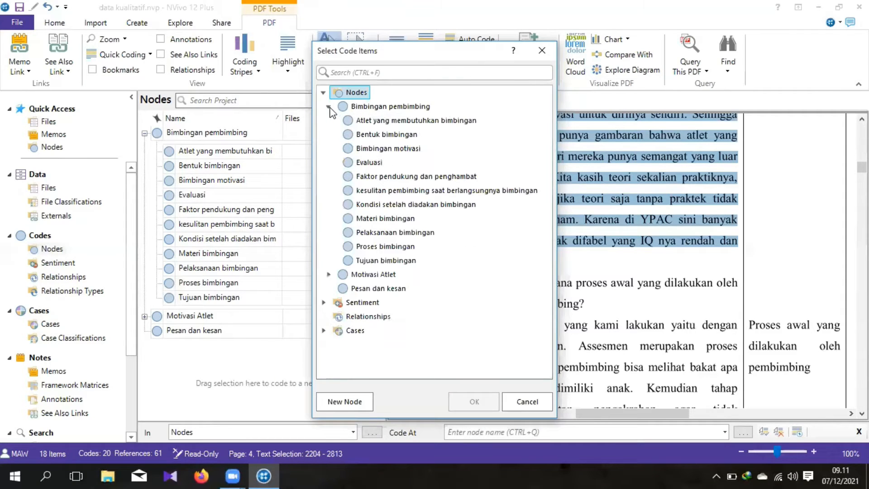
pyautogui.click(328, 275)
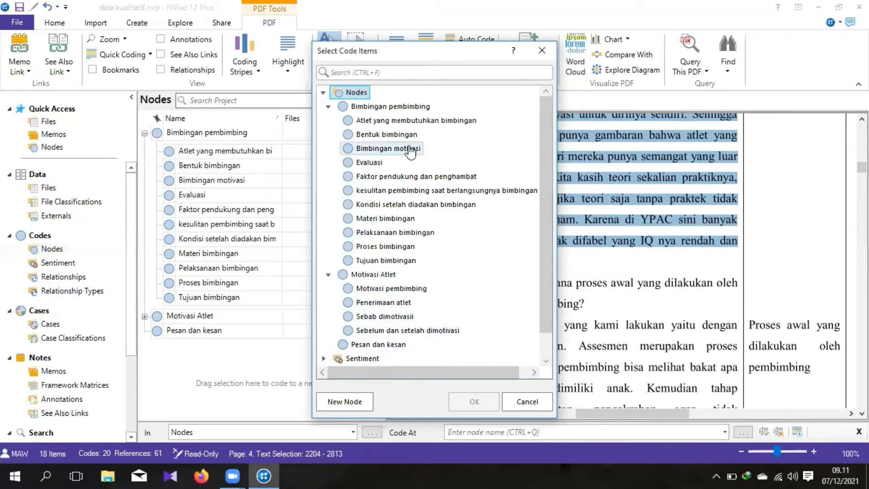
pyautogui.click(379, 149)
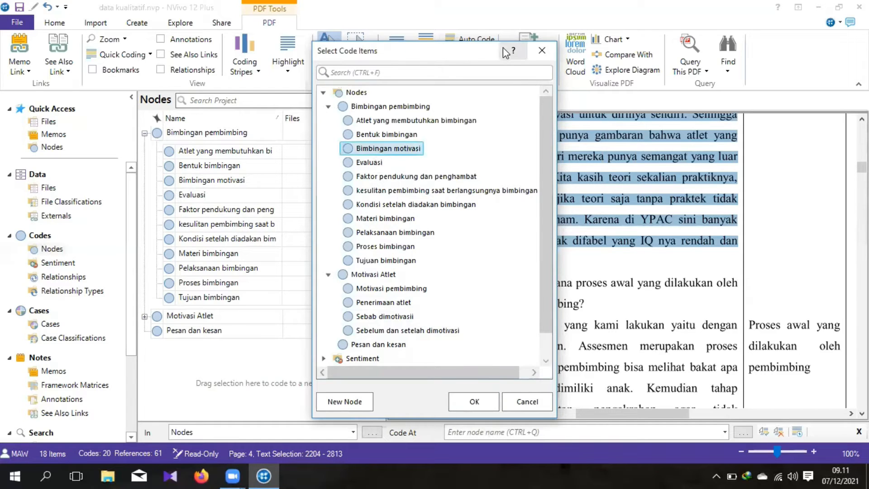
pyautogui.press('Return')
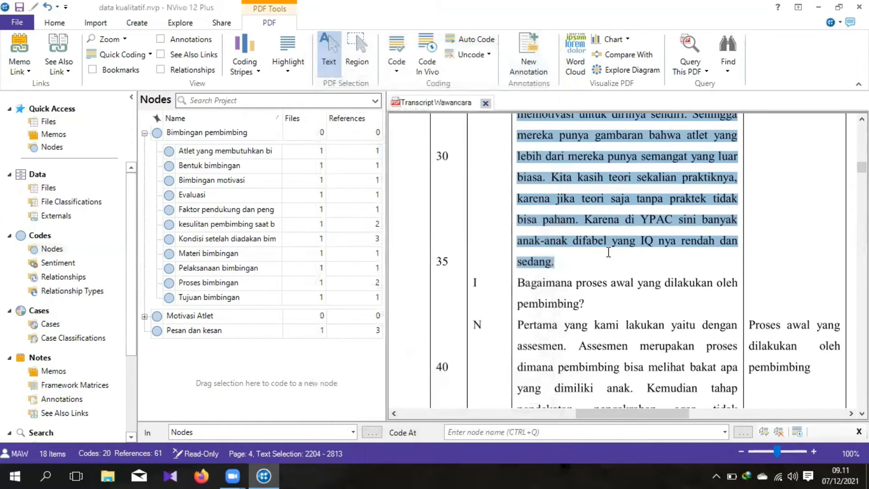
pyautogui.click(608, 251)
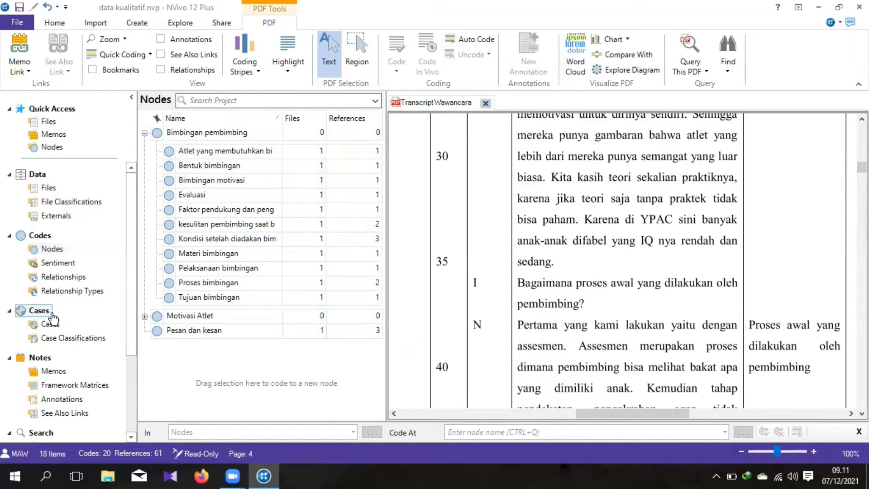
# Step: Show the project's cases, review the transcript's interviewee details and first answers, and select the "Pembimbing" case
pyautogui.doubleClick(49, 313)
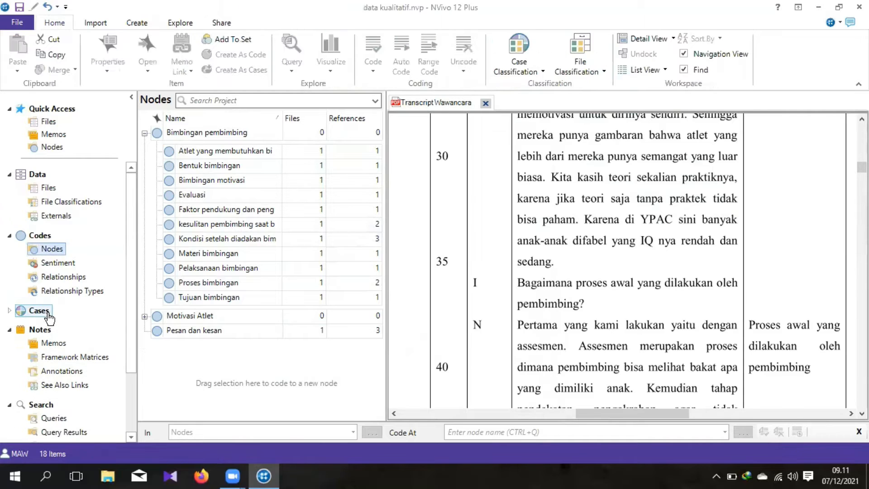
pyautogui.doubleClick(49, 313)
pyautogui.click(50, 323)
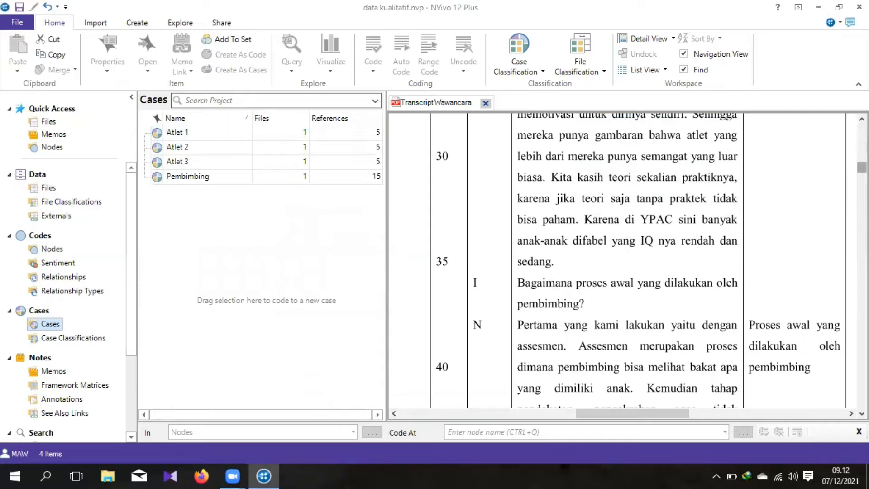
pyautogui.moveTo(862, 168)
pyautogui.mouseDown()
pyautogui.moveTo(862, 130)
pyautogui.moveTo(862, 153)
pyautogui.mouseUp()
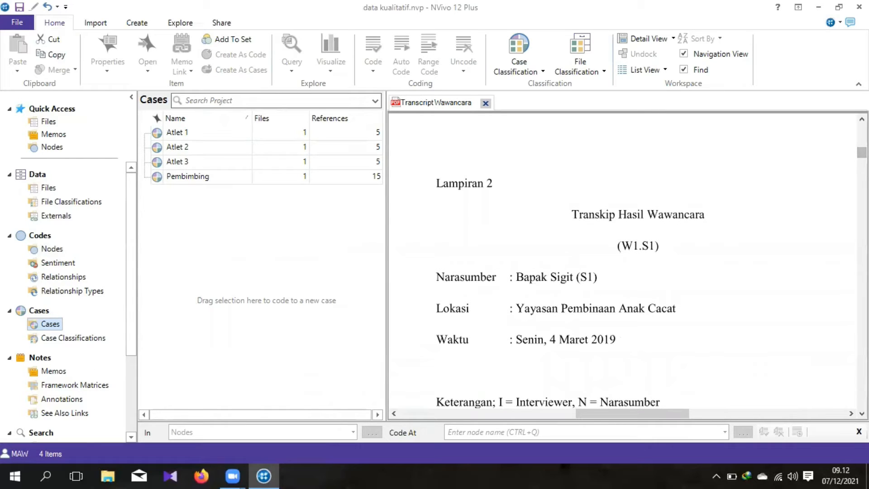
pyautogui.moveTo(862, 152)
pyautogui.mouseDown()
pyautogui.moveTo(862, 198)
pyautogui.moveTo(862, 150)
pyautogui.mouseUp()
pyautogui.moveTo(862, 153); pyautogui.dragTo(862, 160)
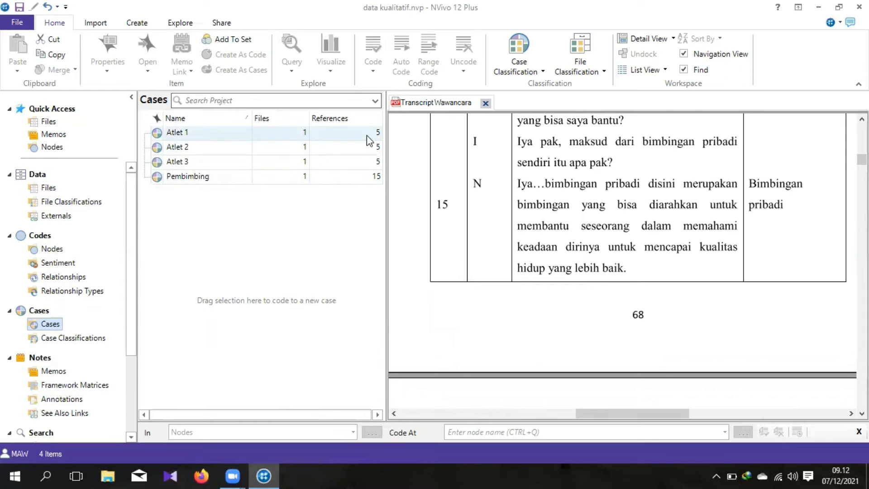
pyautogui.click(356, 180)
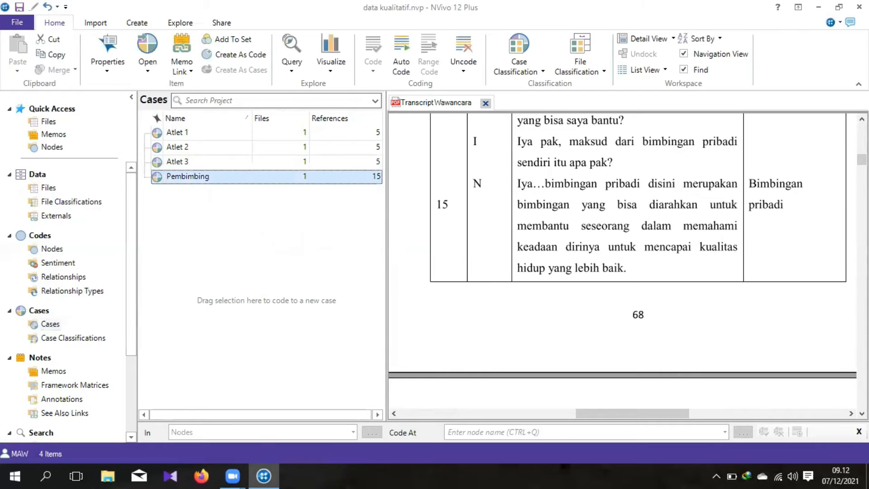
# Step: Examine the second interview (W2.S2) in the transcript, from its heading to the questions about motivation during training
pyautogui.moveTo(862, 159); pyautogui.dragTo(862, 218)
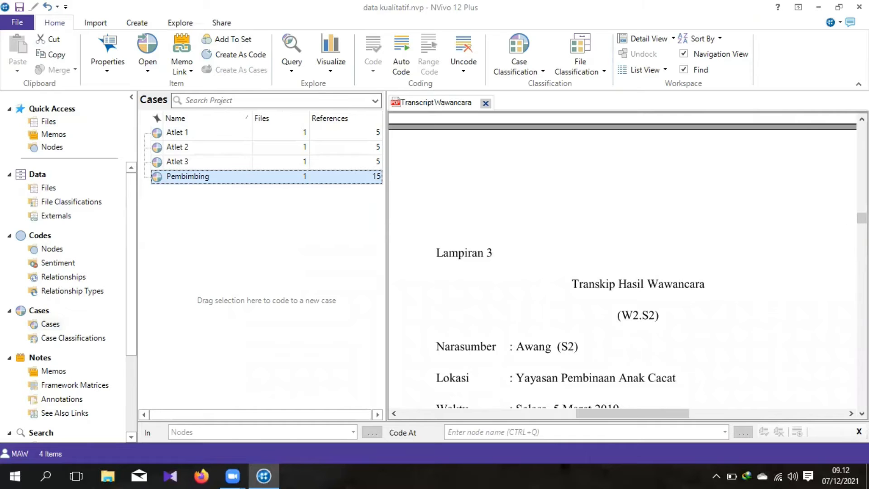
pyautogui.moveTo(862, 218); pyautogui.dragTo(862, 225)
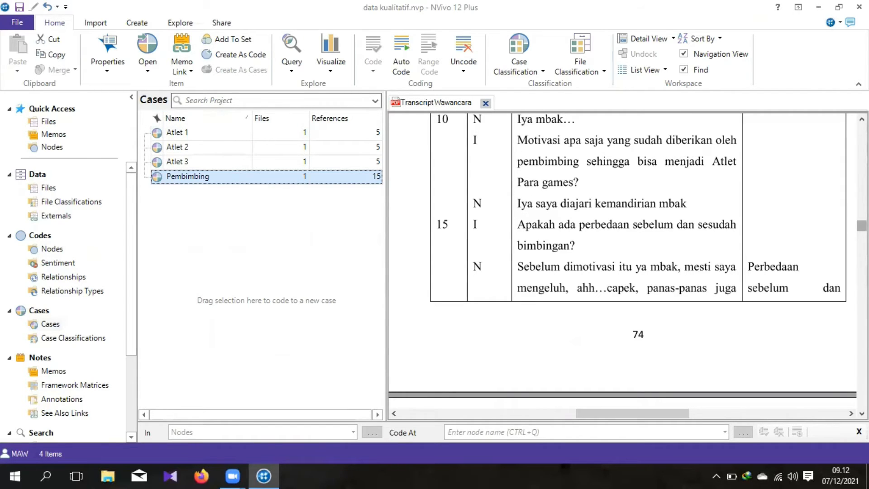
pyautogui.scroll(5, 862, 224)
pyautogui.scroll(-1, 625, 260)
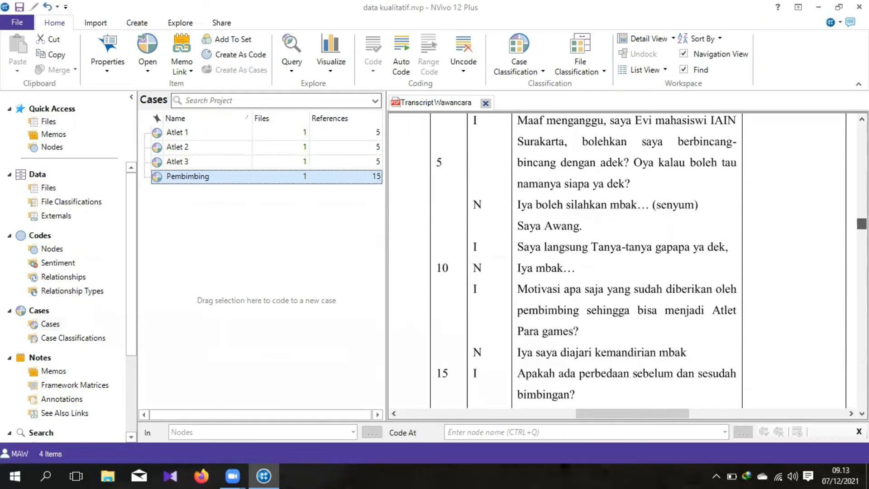
pyautogui.scroll(2, 509, 303)
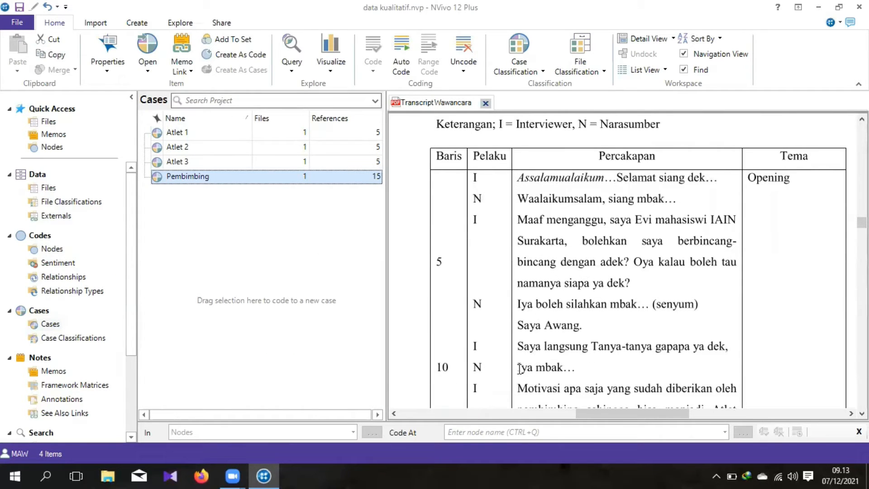
pyautogui.click(862, 414)
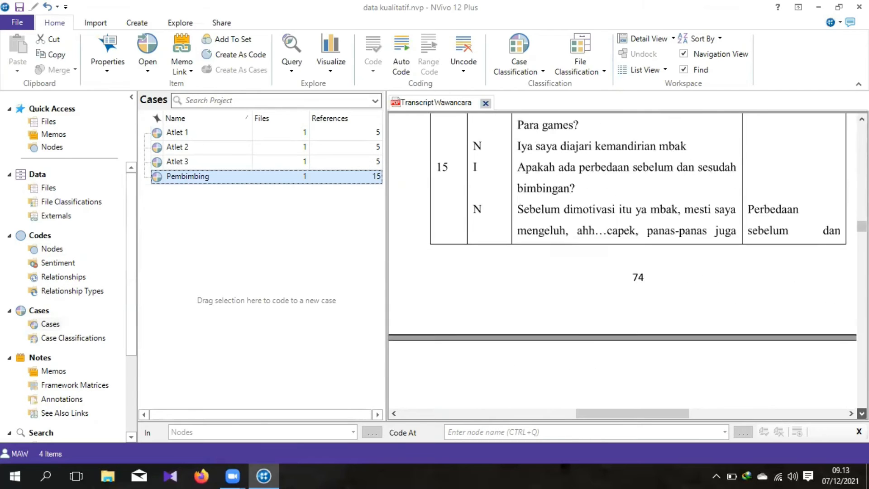
pyautogui.click(862, 414)
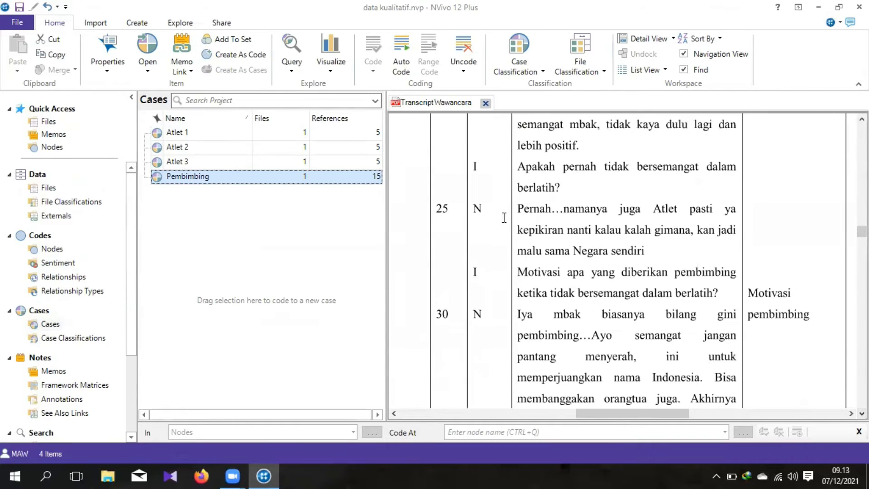
# Step: Try coding the answer beginning "Pernah…namanya juga Atlet" to the case "Atlet 1", and clear the text selection
pyautogui.moveTo(521, 208); pyautogui.dragTo(630, 253)
pyautogui.rightClick(626, 251)
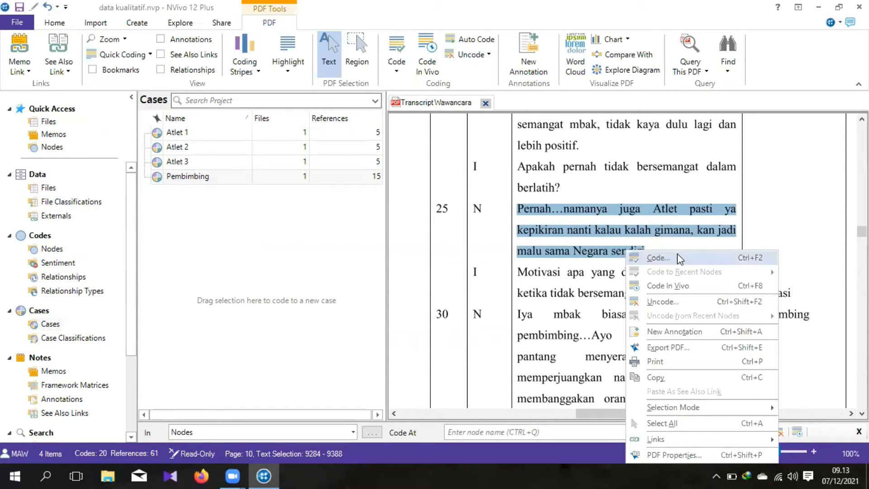
pyautogui.click(658, 258)
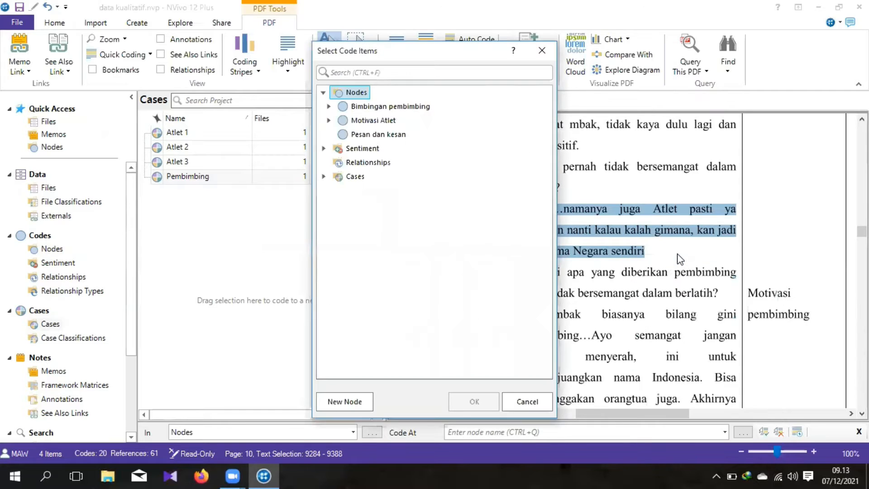
pyautogui.click(326, 177)
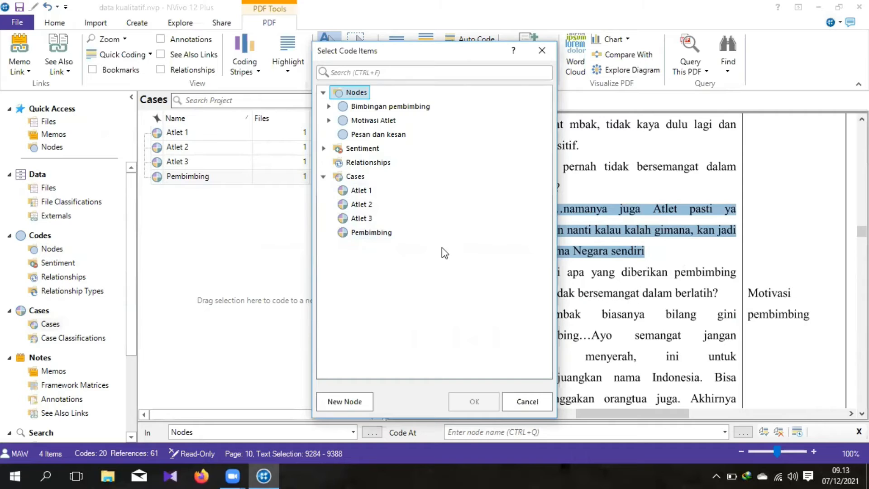
pyautogui.click(361, 191)
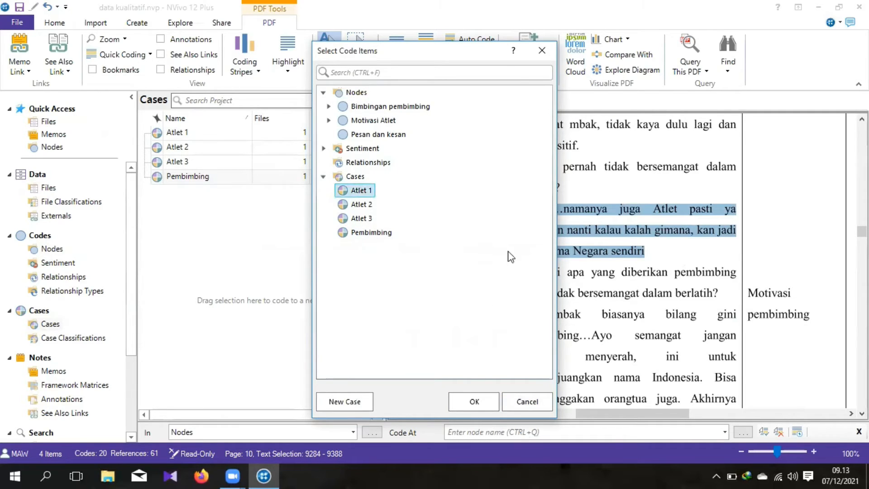
pyautogui.click(540, 56)
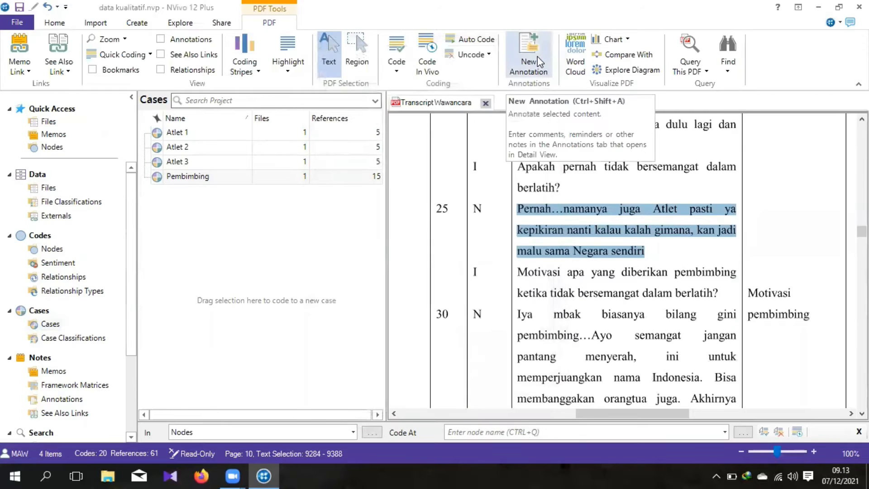
pyautogui.click(682, 276)
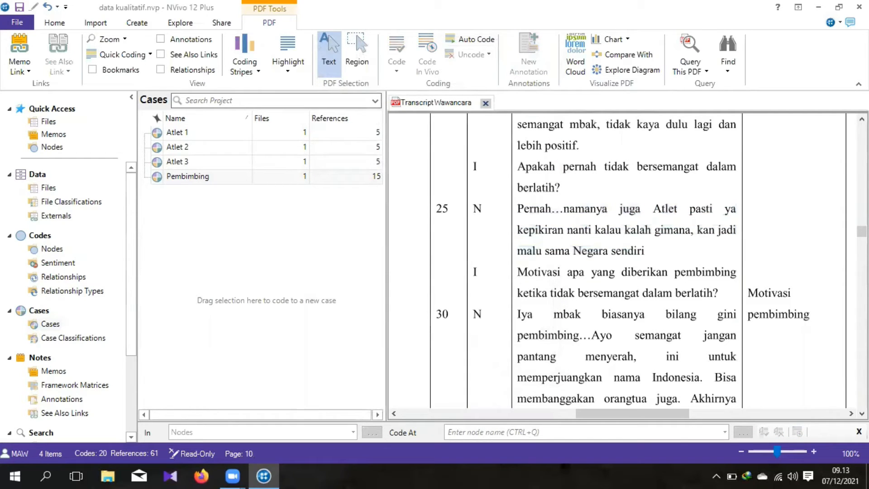
# Step: Create a new case classification named "jenis kelamin" and open its classification sheet
pyautogui.moveTo(863, 232); pyautogui.dragTo(862, 255)
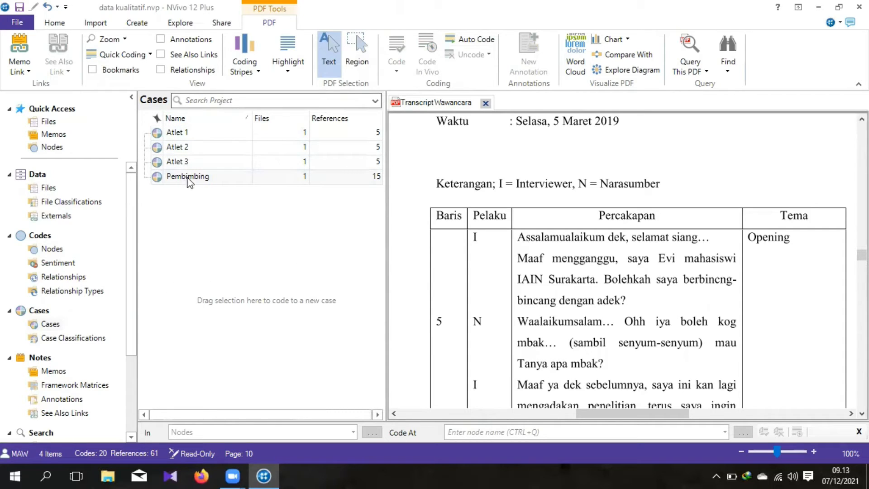
pyautogui.click(74, 343)
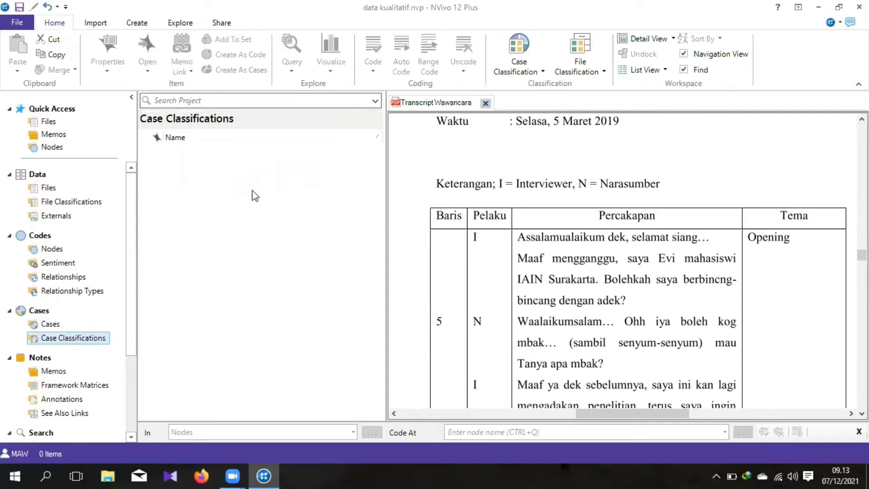
pyautogui.click(219, 170)
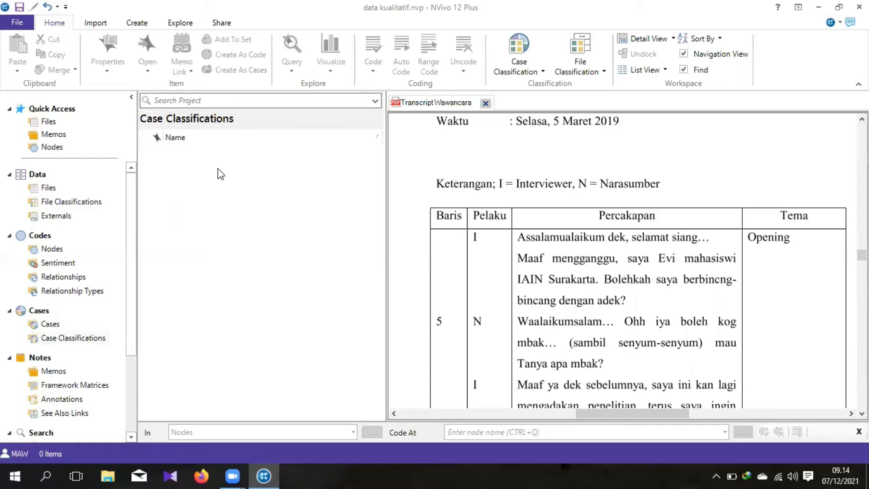
pyautogui.rightClick(218, 170)
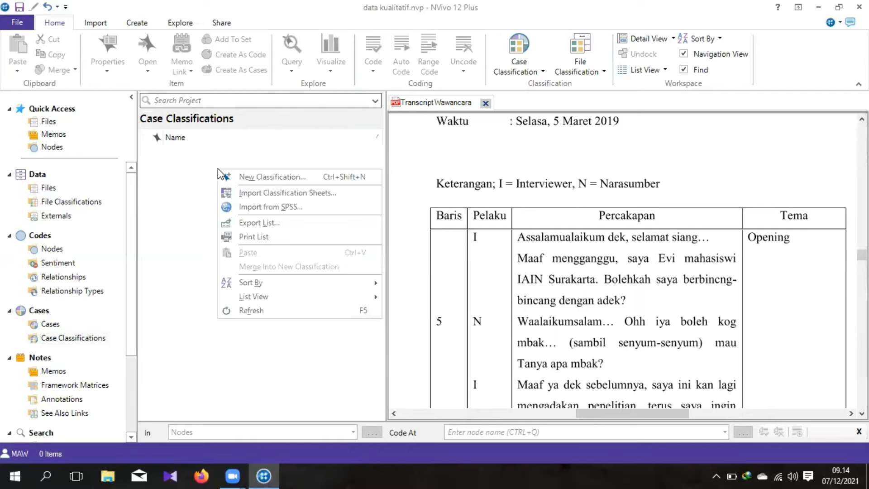
pyautogui.click(280, 177)
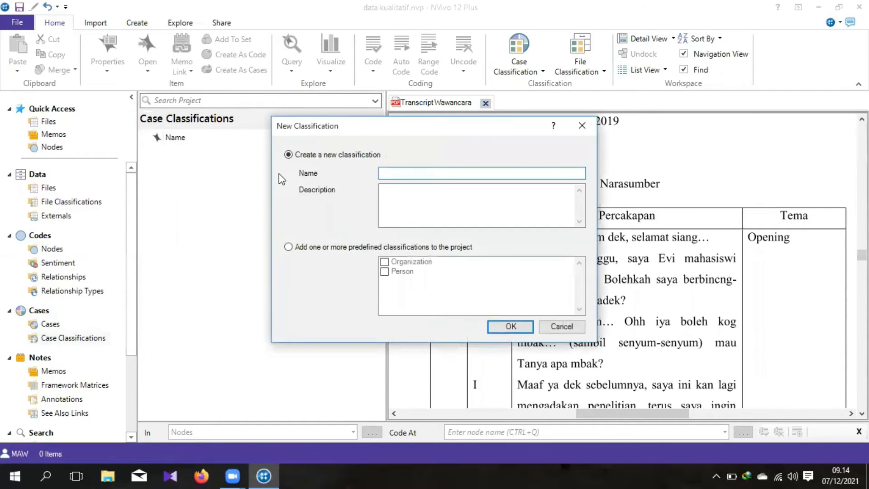
pyautogui.write('jenis kelamin')
pyautogui.click(512, 327)
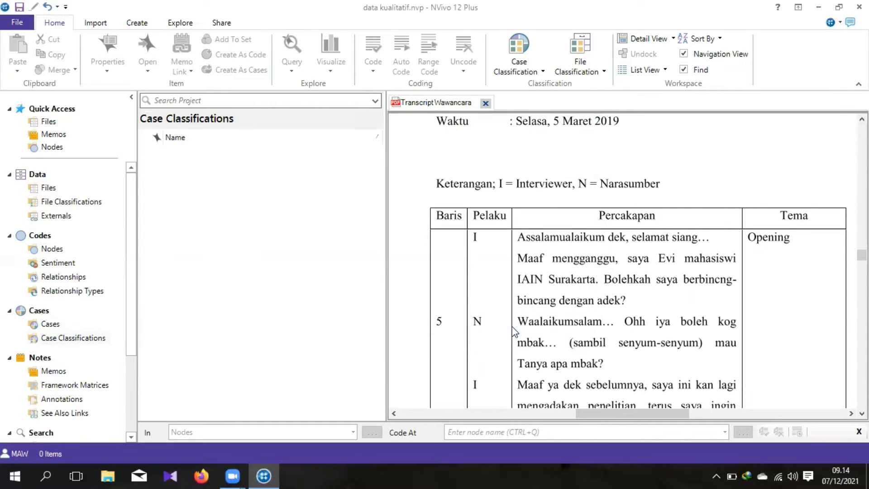
pyautogui.click(216, 156)
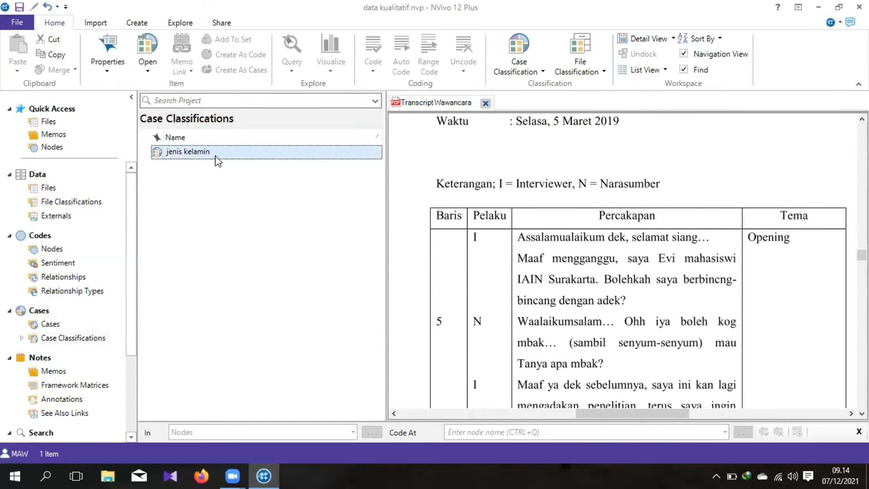
pyautogui.doubleClick(216, 153)
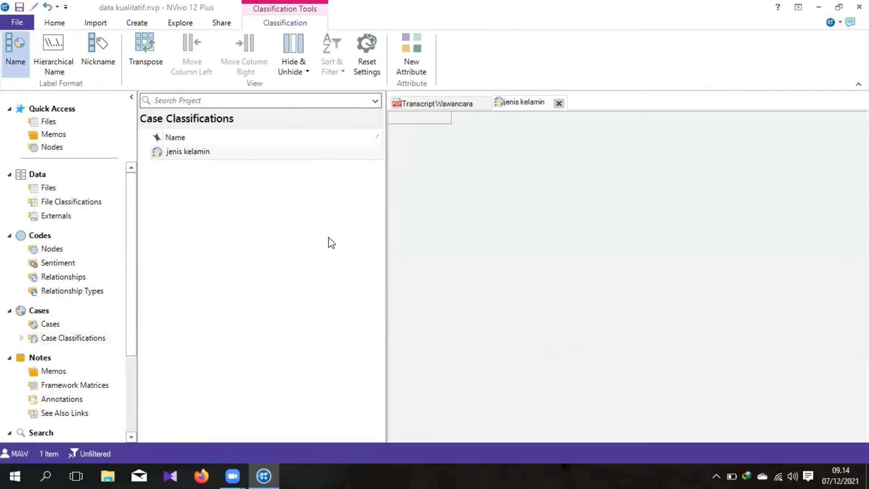
pyautogui.click(286, 154)
pyautogui.rightClick(284, 153)
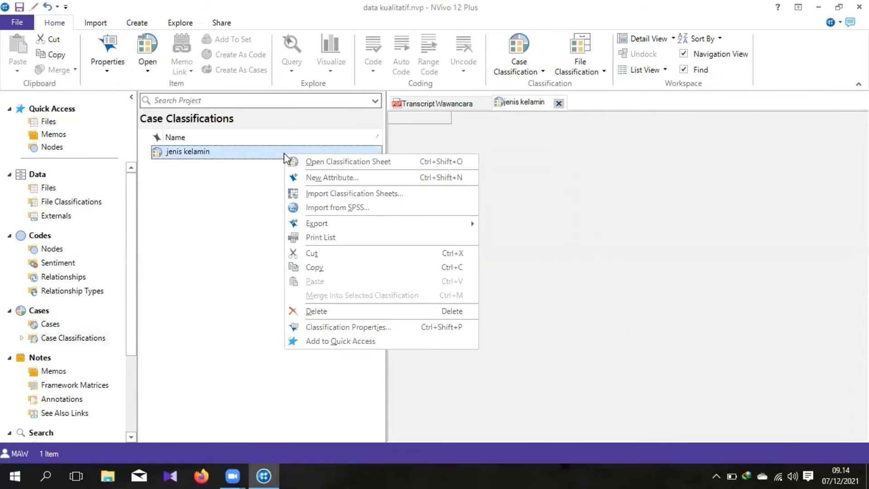
pyautogui.click(246, 212)
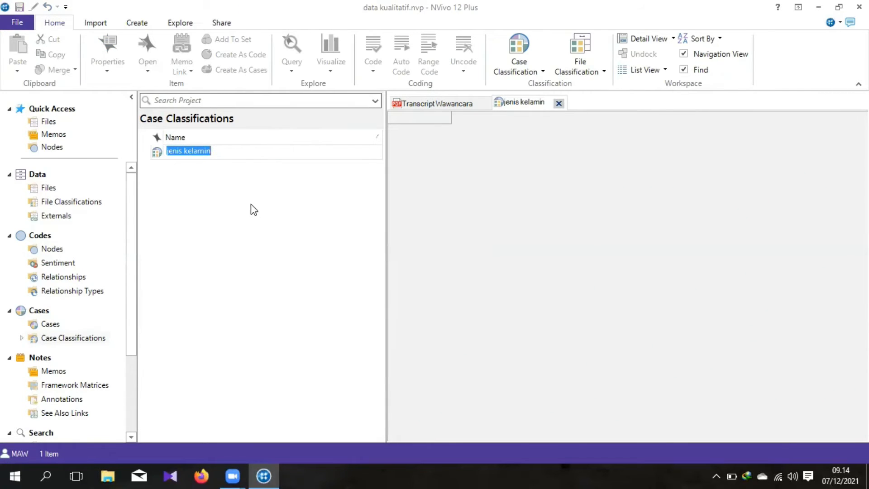
pyautogui.click(257, 151)
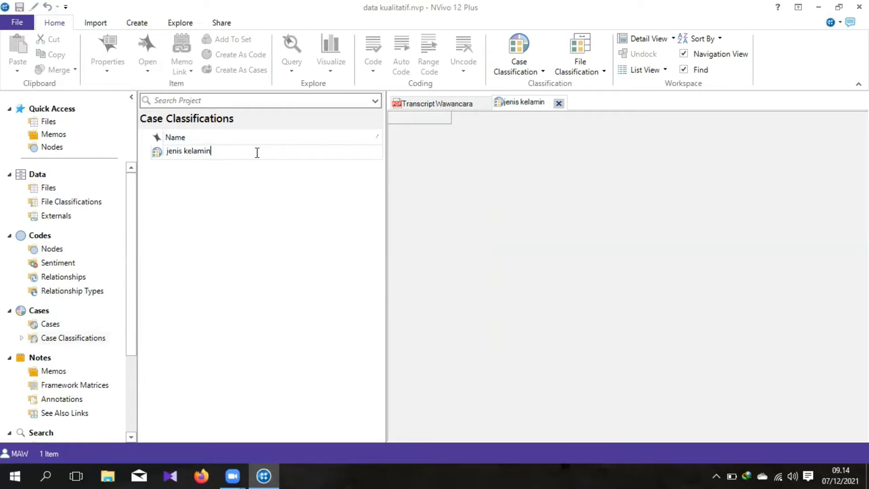
pyautogui.click(210, 151)
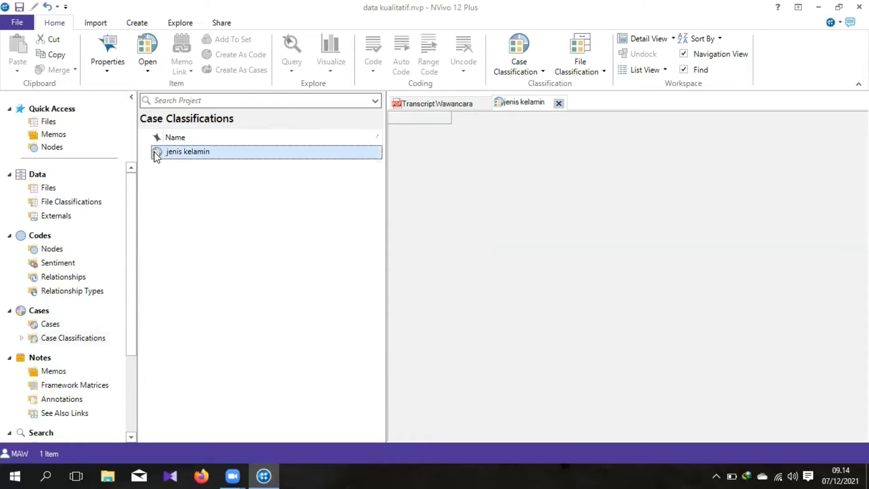
pyautogui.rightClick(273, 155)
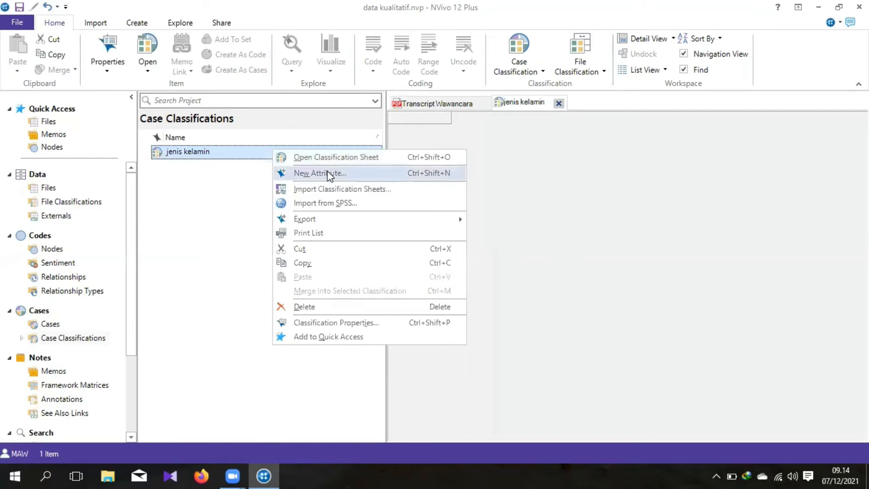
pyautogui.click(209, 209)
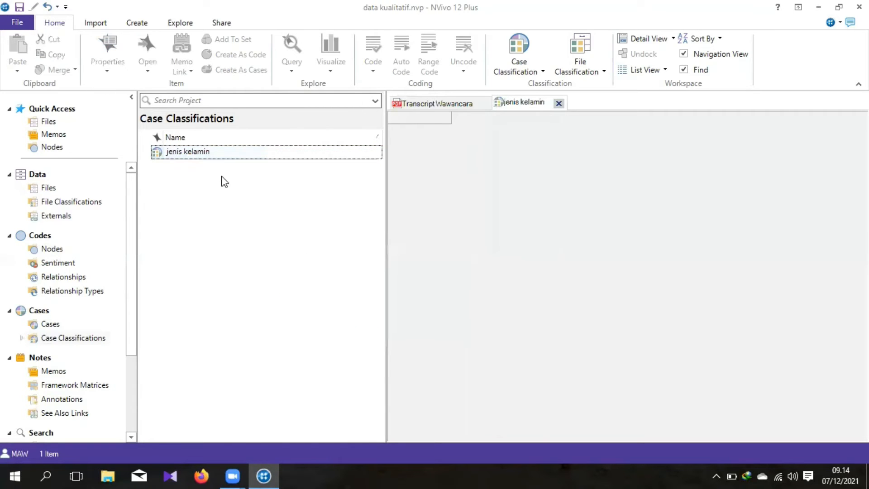
# Step: Add a text attribute named "jenis kelamin" to the "jenis kelamin" classification, with the values "laki-laki" and "perempuan"
pyautogui.click(243, 152)
pyautogui.rightClick(243, 152)
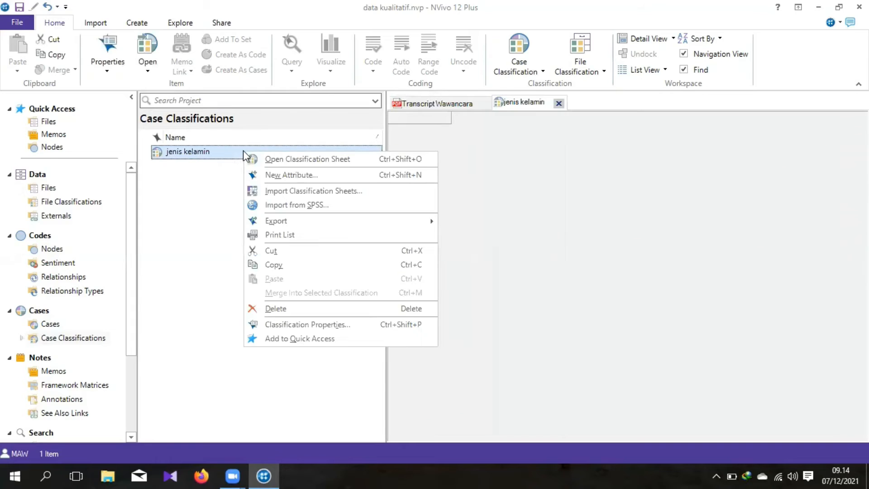
pyautogui.click(298, 174)
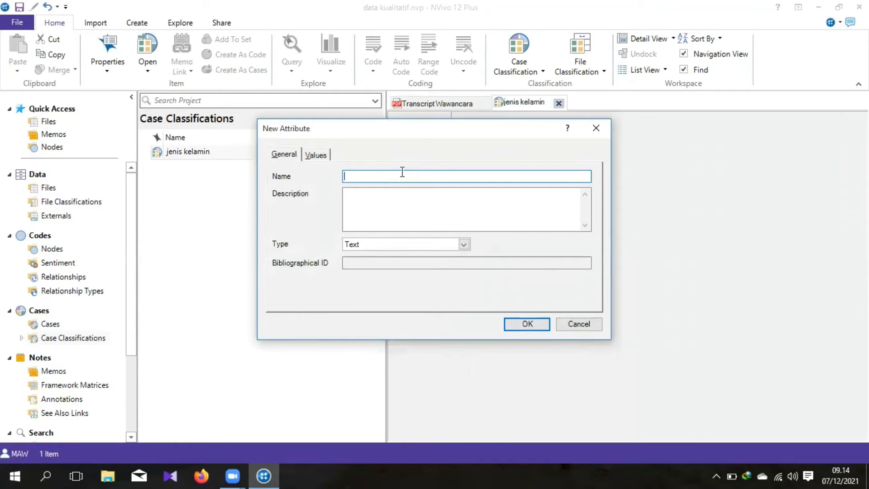
pyautogui.click(316, 156)
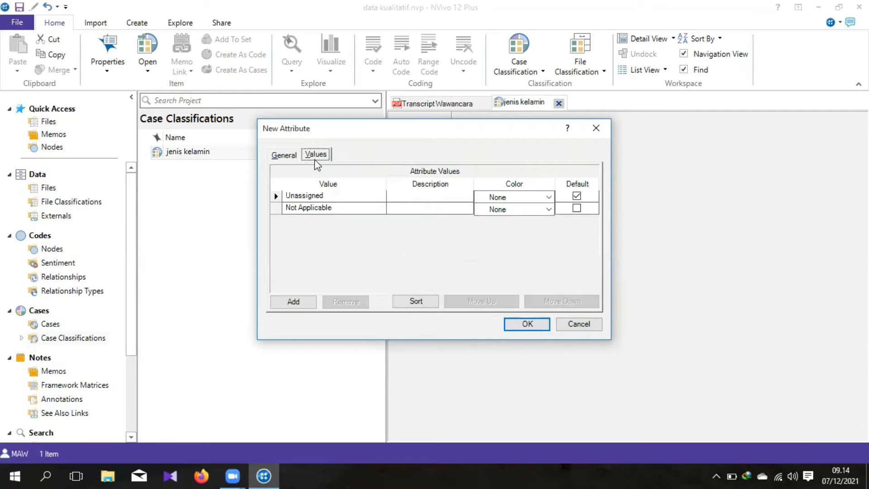
pyautogui.click(290, 305)
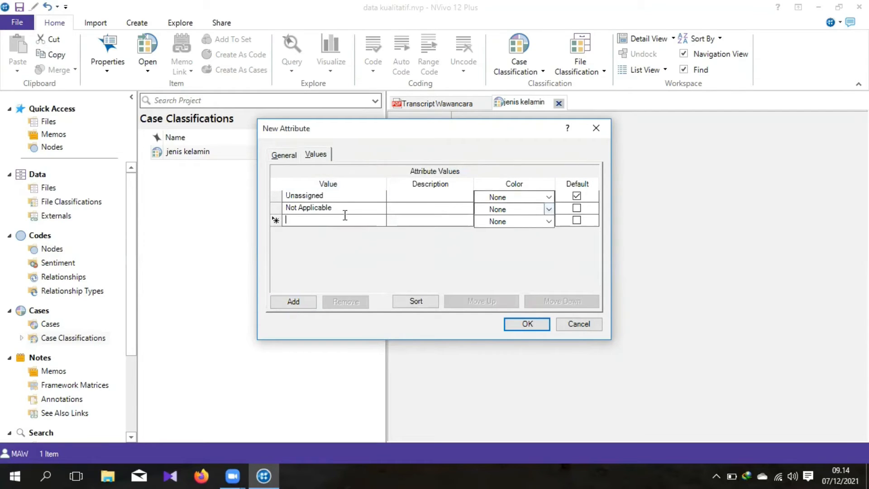
pyautogui.write('laki-laki')
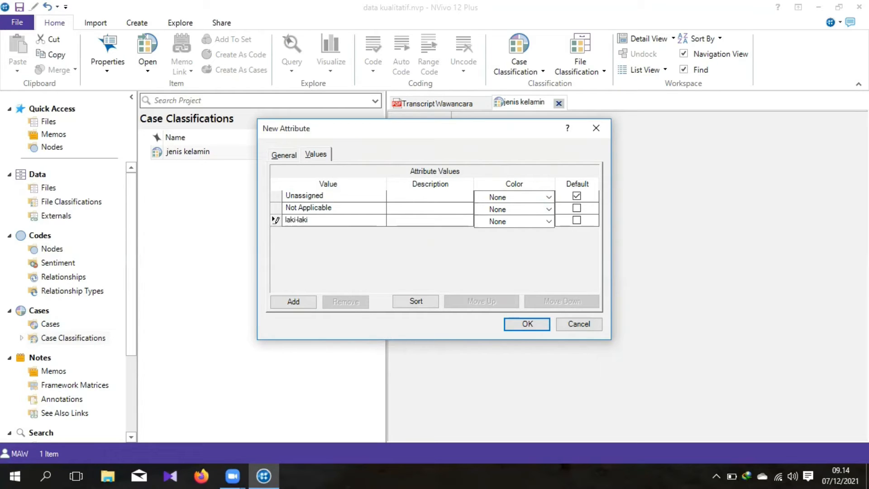
pyautogui.click(290, 302)
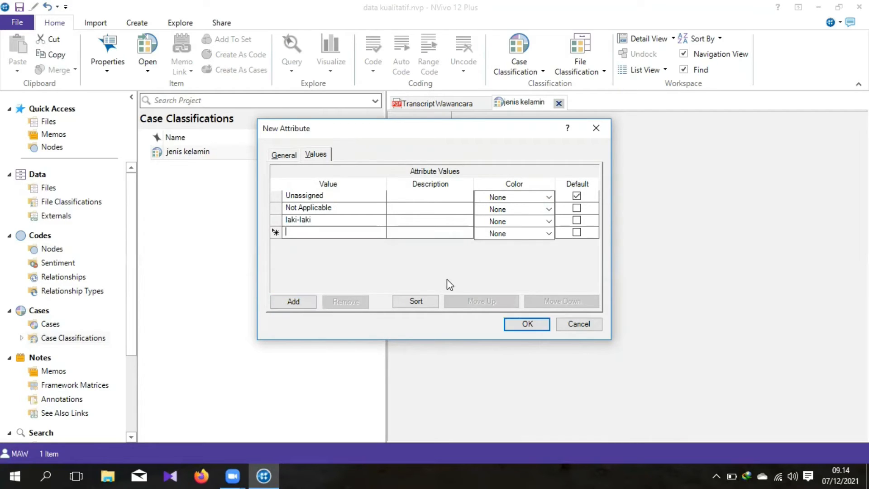
pyautogui.write('perempuan')
pyautogui.click(529, 324)
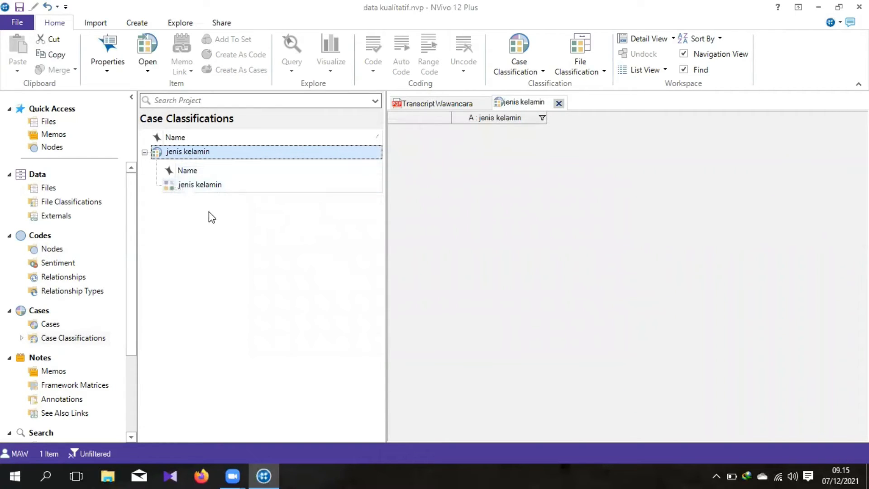
# Step: Select the new "jenis kelamin" attribute, and return to the list of the project's cases
pyautogui.click(216, 186)
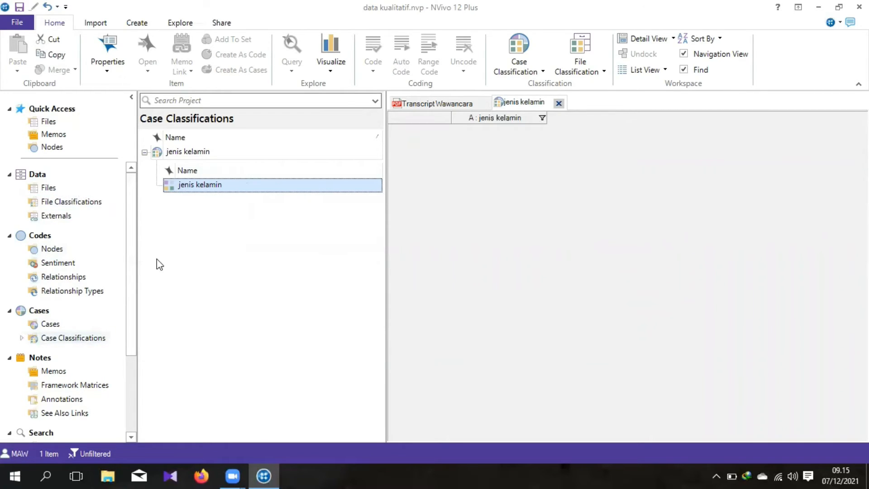
pyautogui.click(51, 249)
pyautogui.click(50, 324)
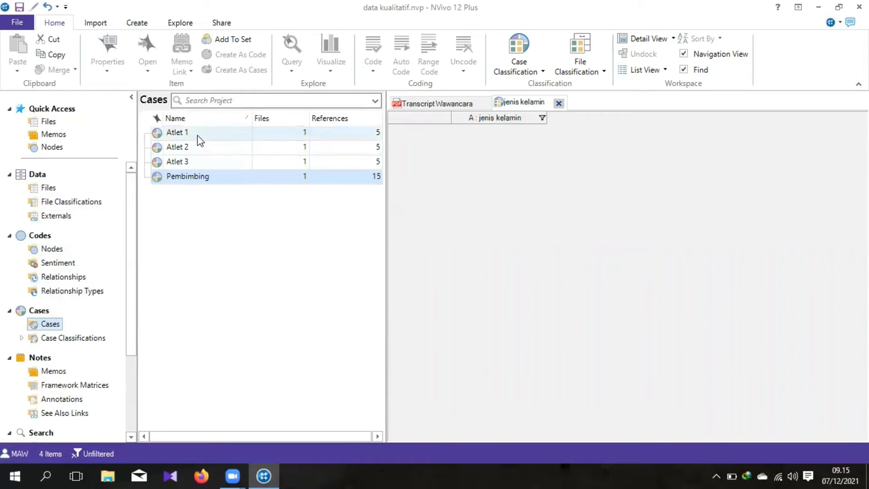
# Step: Open the case "Atlet 1" to review its coded references, and return to the "jenis kelamin" classification sheet
pyautogui.click(198, 135)
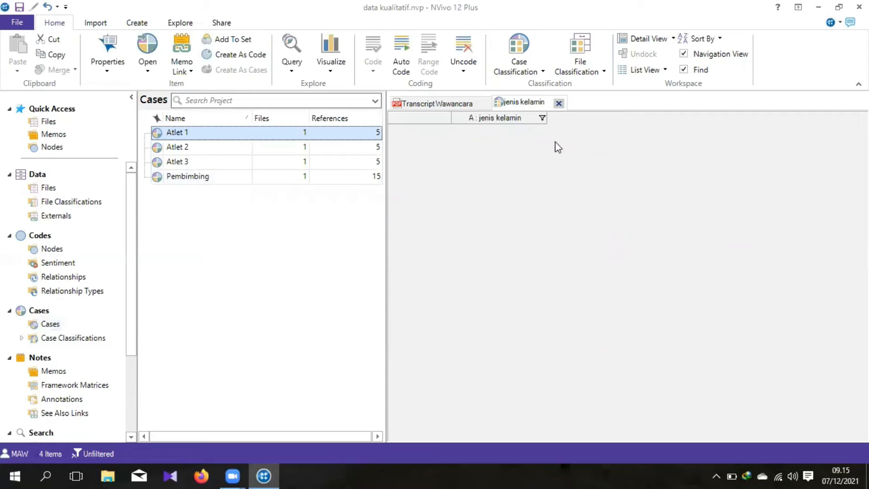
pyautogui.doubleClick(230, 135)
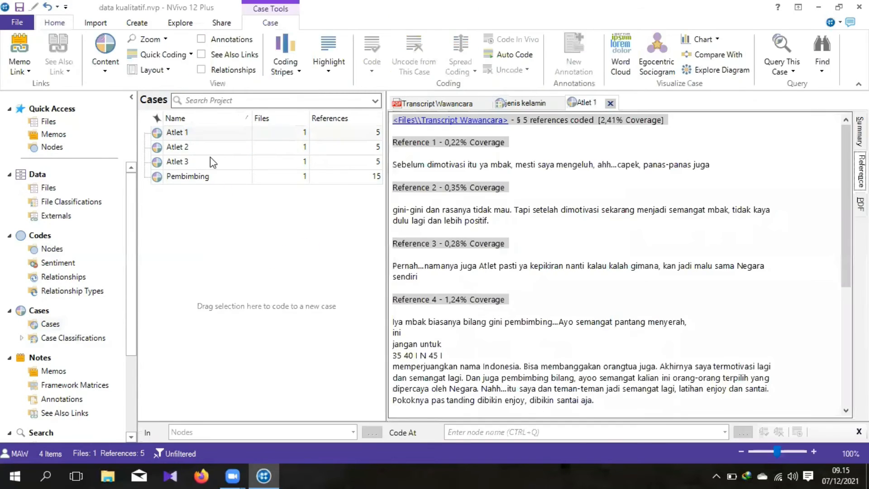
pyautogui.click(215, 132)
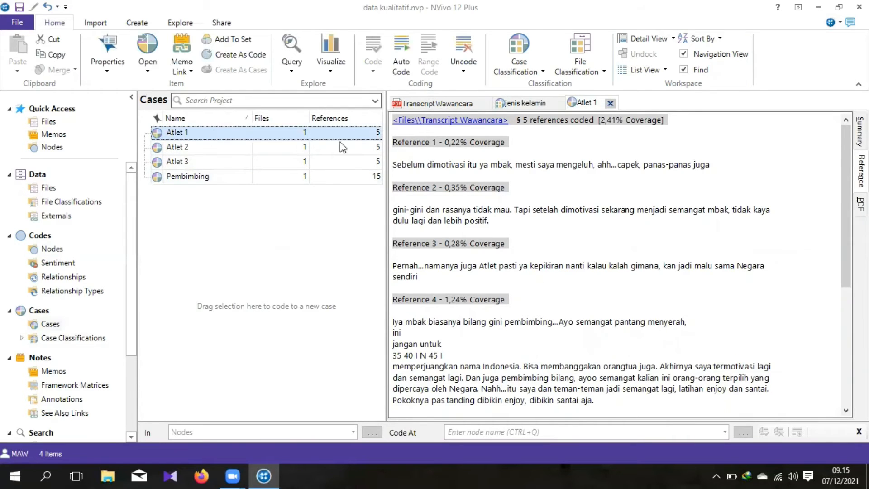
pyautogui.click(524, 102)
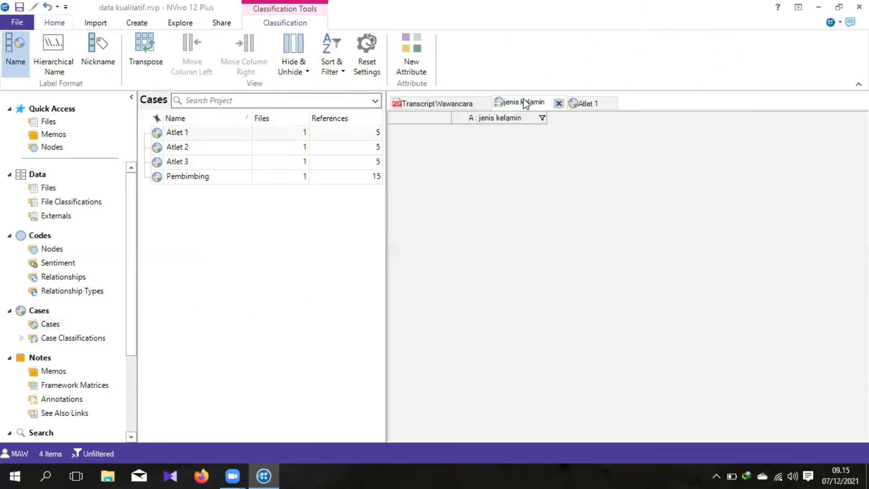
pyautogui.rightClick(207, 134)
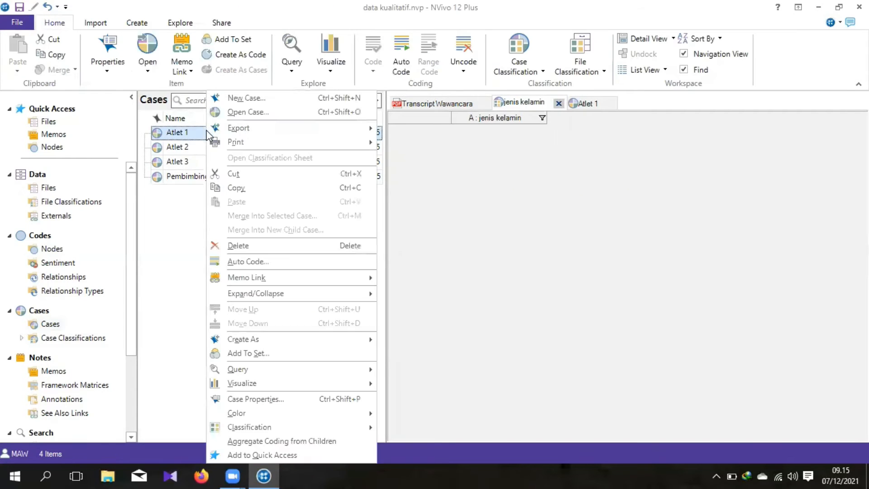
pyautogui.click(174, 238)
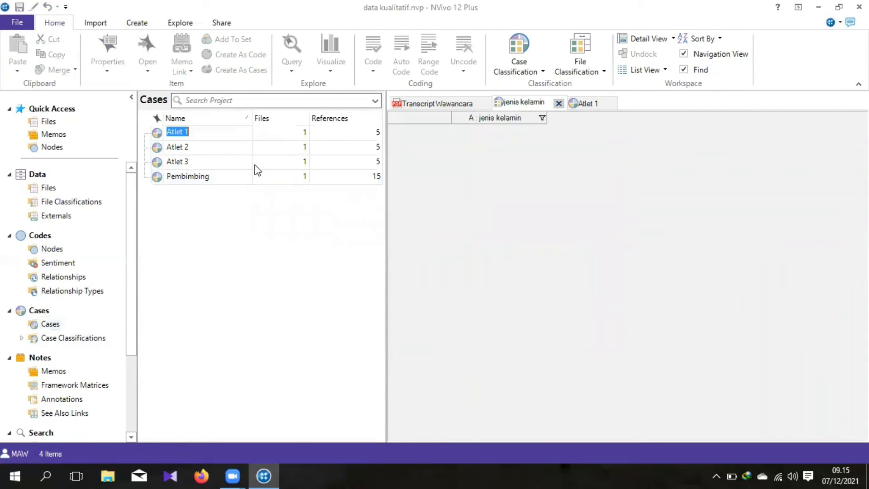
pyautogui.click(241, 135)
pyautogui.click(180, 175)
# Step: Assign the case "Atlet 1" to the "jenis kelamin" classification and set its attribute value to "laki-laki"
pyautogui.click(180, 137)
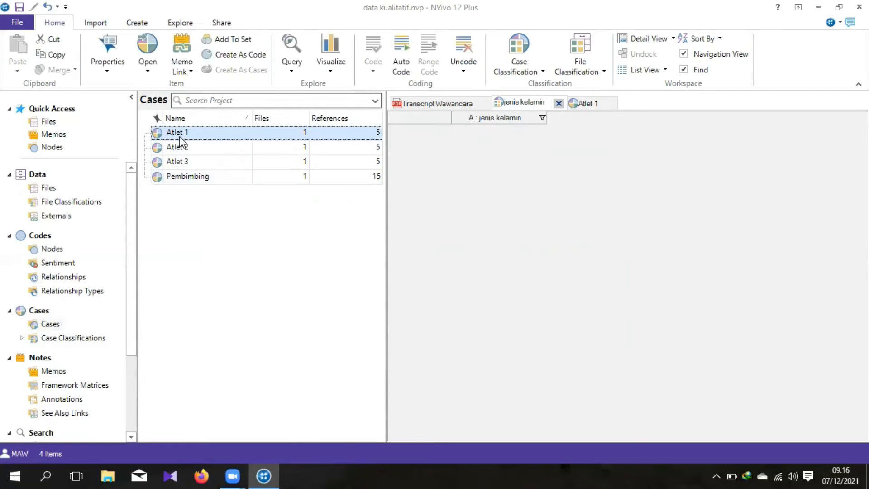
pyautogui.rightClick(180, 138)
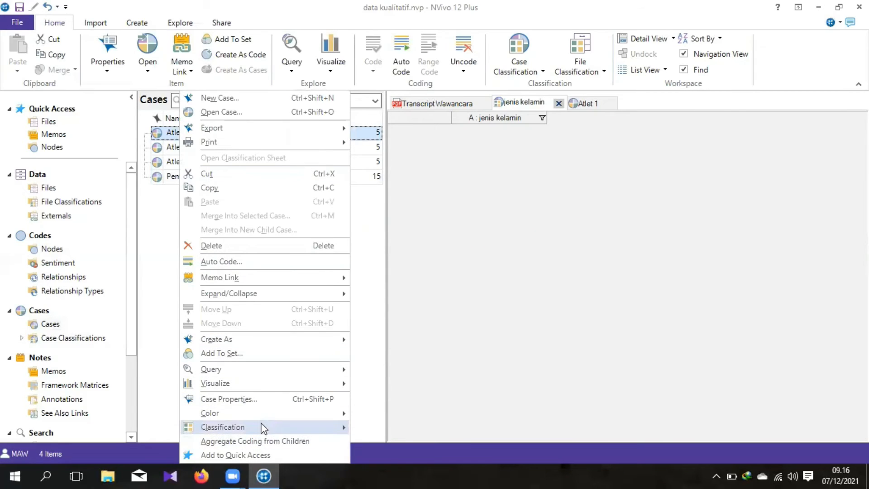
pyautogui.moveTo(266, 430)
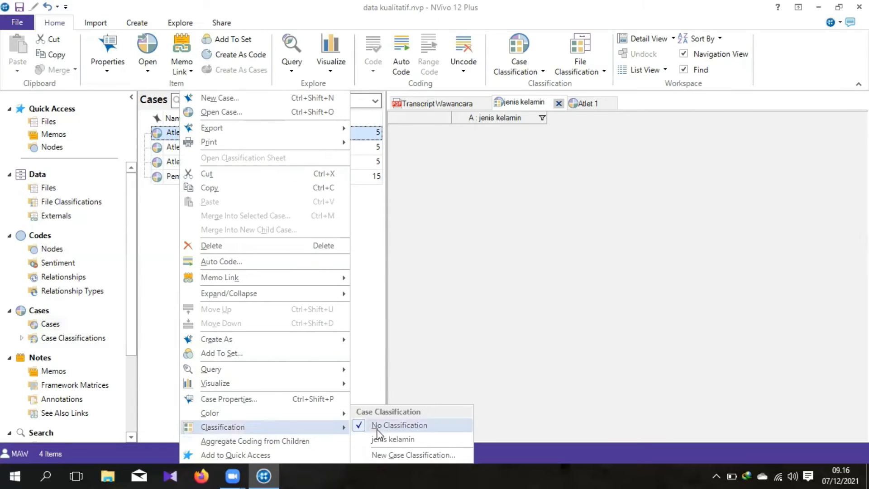
pyautogui.click(395, 440)
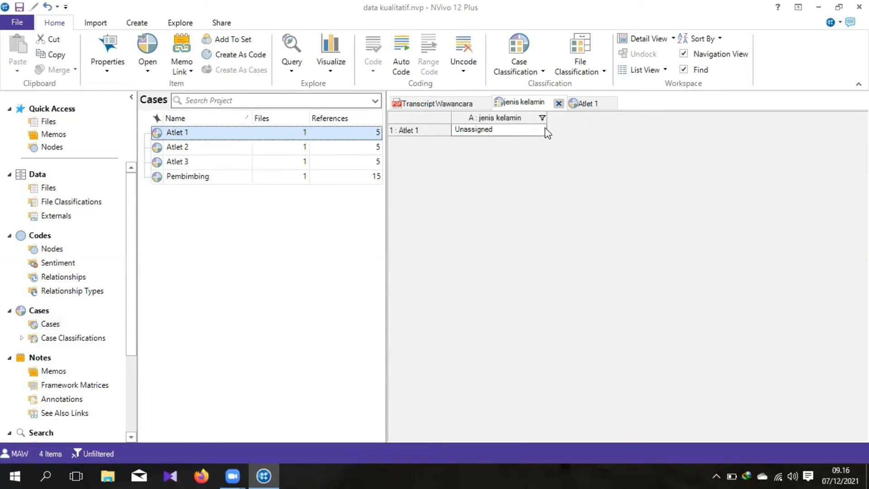
pyautogui.click(540, 129)
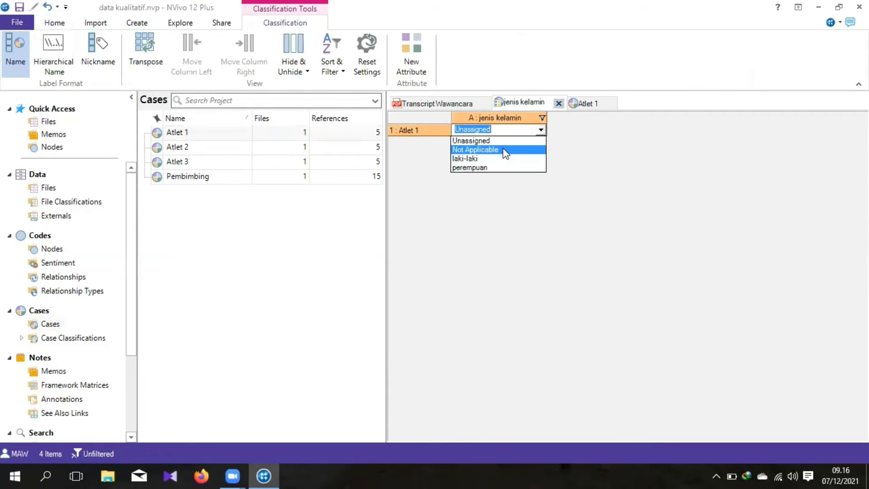
pyautogui.click(493, 158)
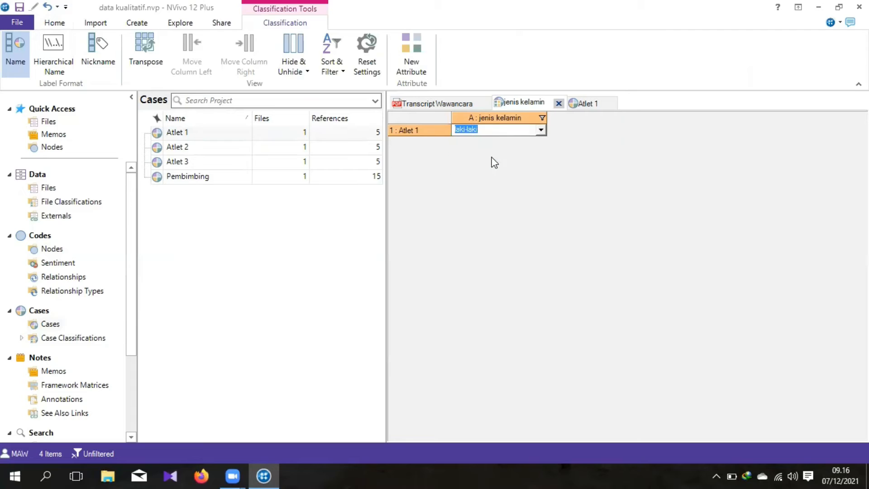
# Step: Assign the case "Atlet 2" to the "jenis kelamin" classification and set its attribute value to "perempuan"
pyautogui.click(186, 150)
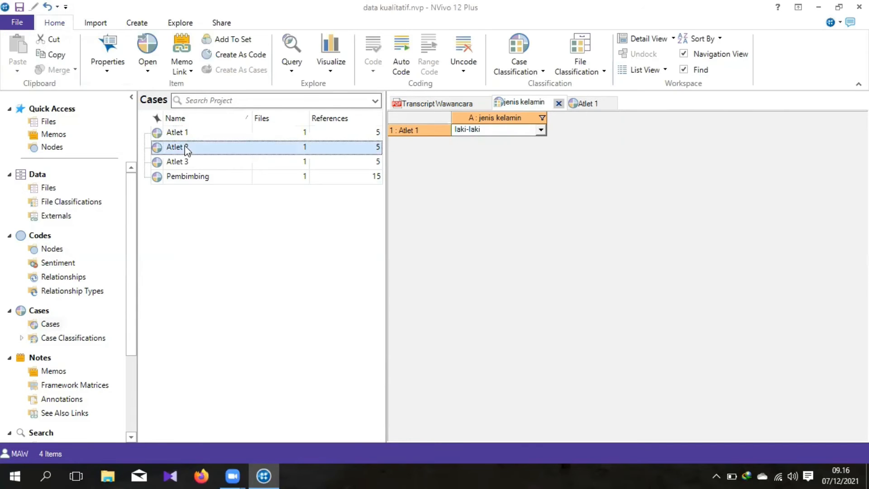
pyautogui.rightClick(187, 150)
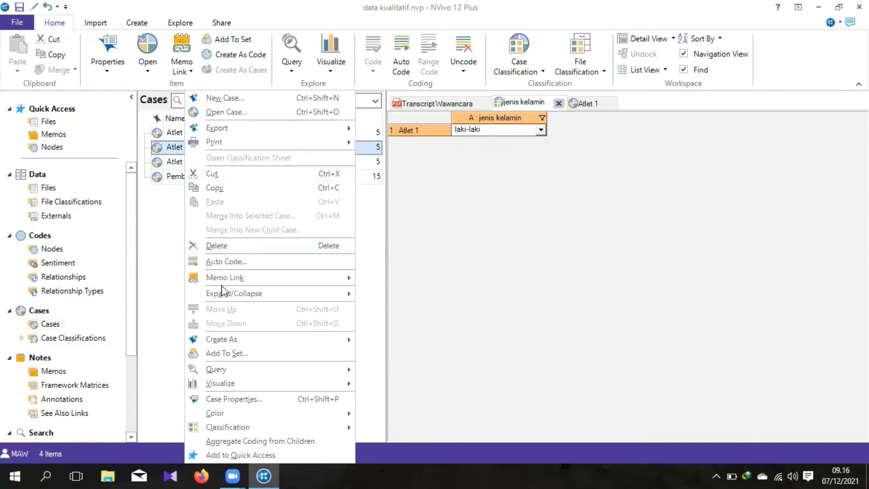
pyautogui.moveTo(252, 430)
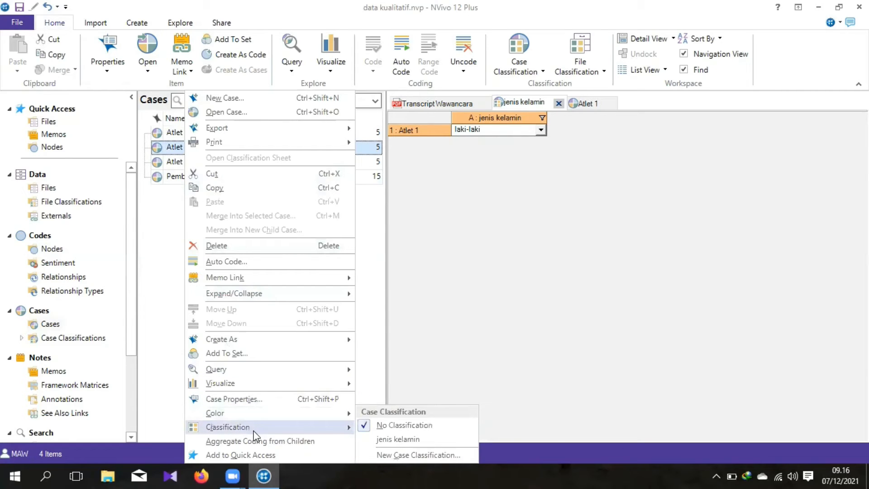
pyautogui.click(409, 439)
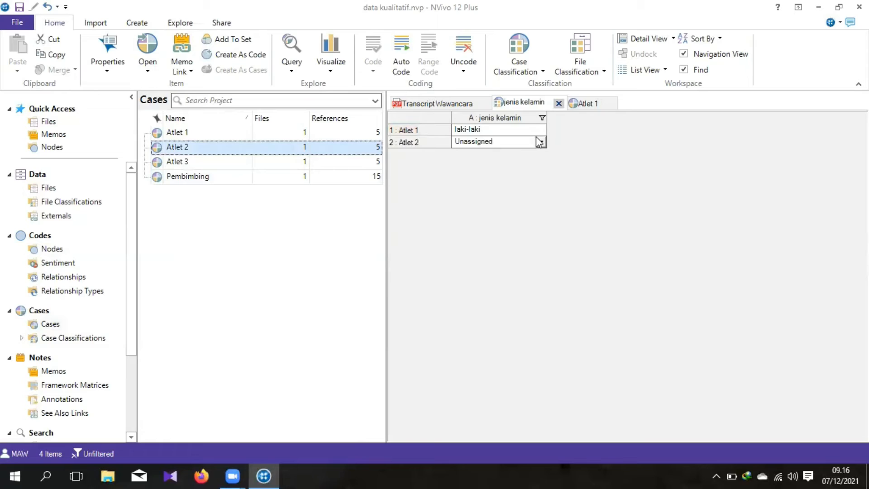
pyautogui.click(541, 141)
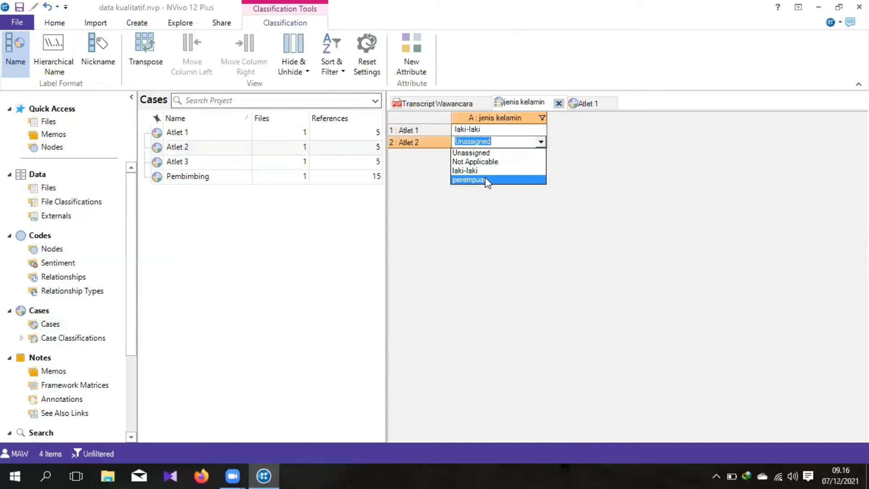
pyautogui.click(488, 180)
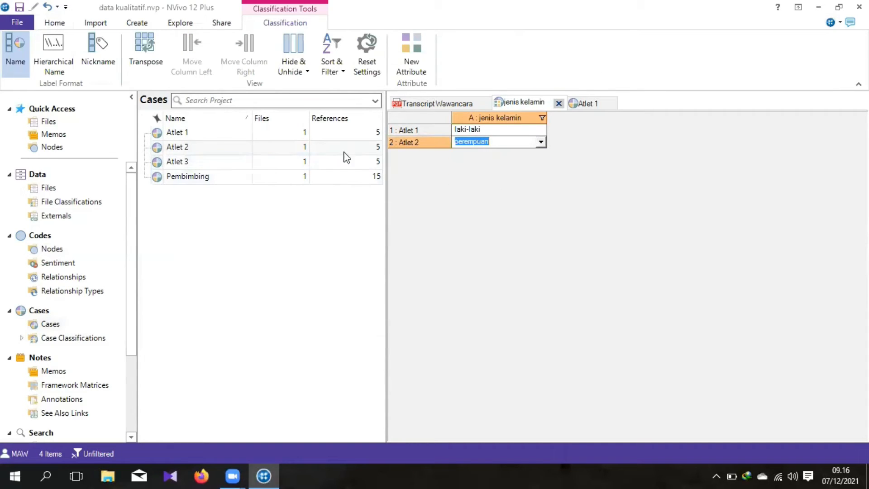
# Step: Assign the case "Atlet 3" to the "jenis kelamin" classification and set its attribute value to "perempuan"
pyautogui.click(217, 163)
pyautogui.rightClick(216, 162)
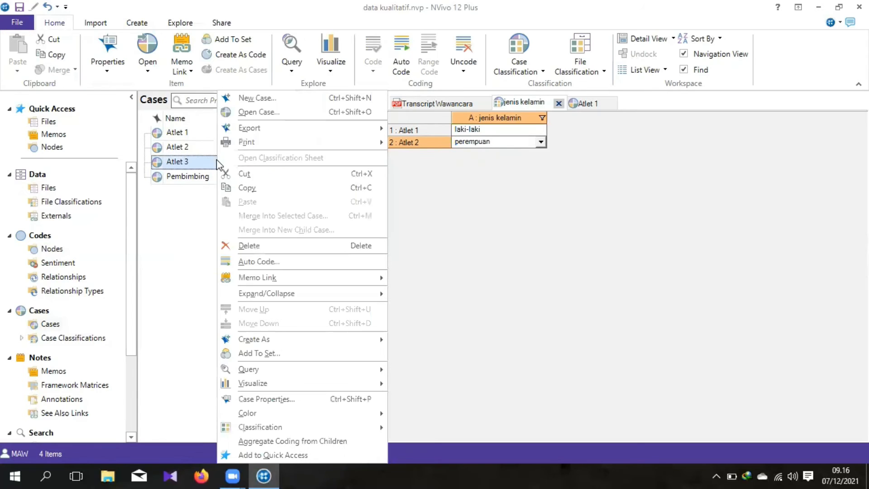
pyautogui.moveTo(262, 427)
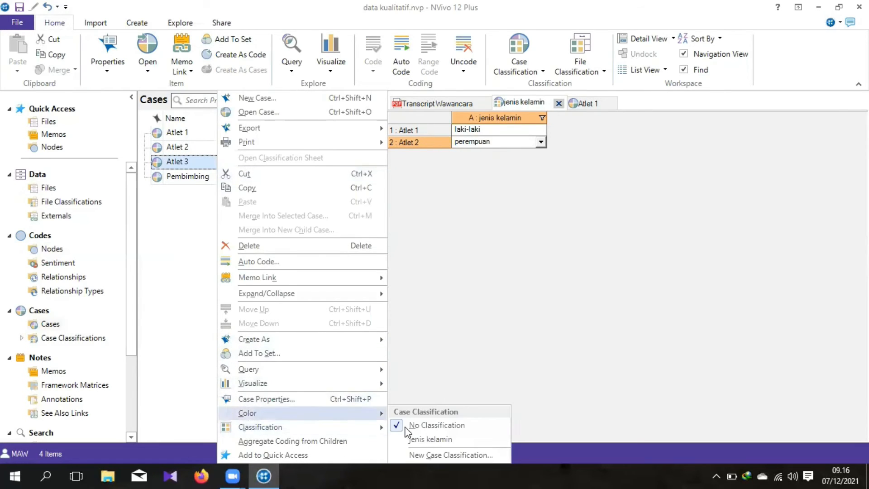
pyautogui.click(441, 439)
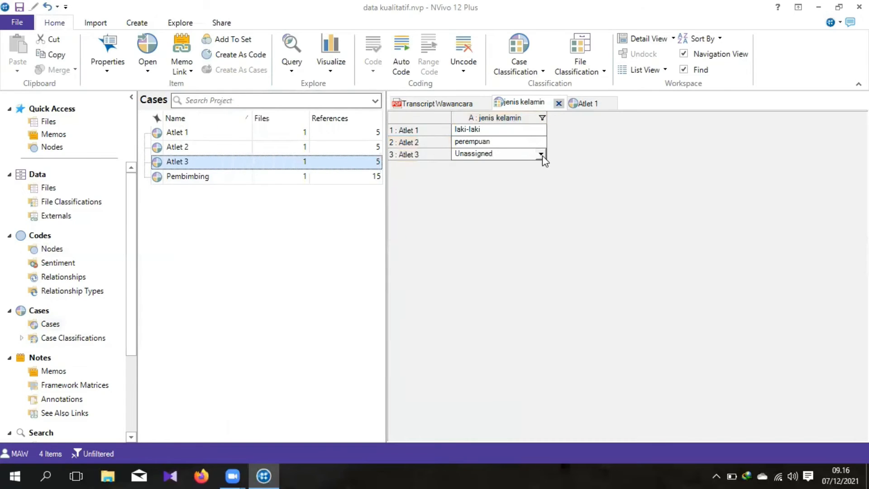
pyautogui.click(542, 155)
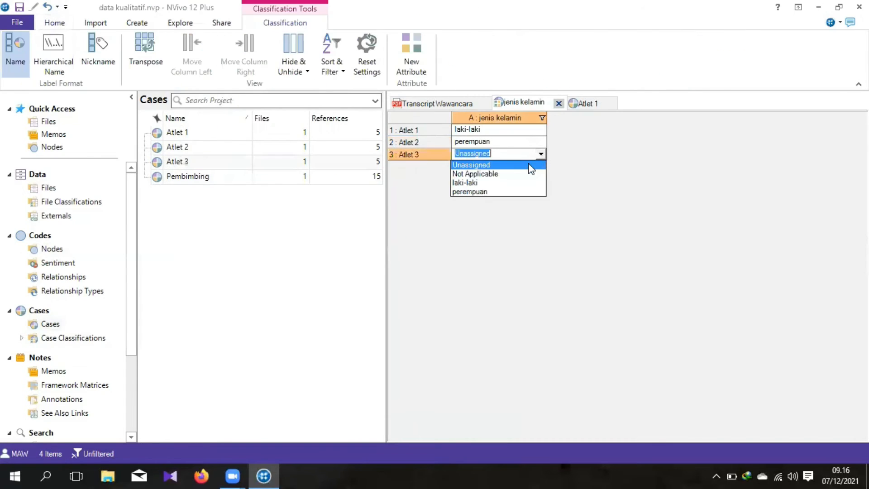
pyautogui.click(487, 189)
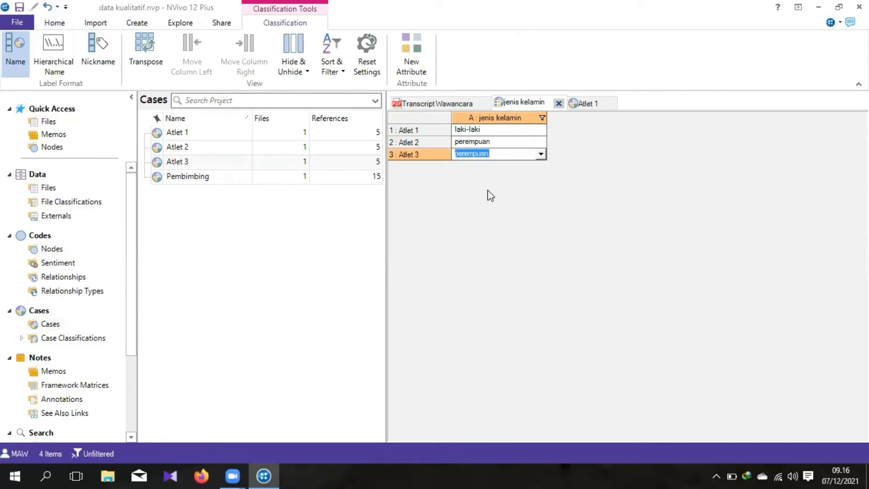
# Step: Assign the case "Pembimbing" to the "jenis kelamin" classification and set its attribute value to "laki-laki"
pyautogui.click(202, 173)
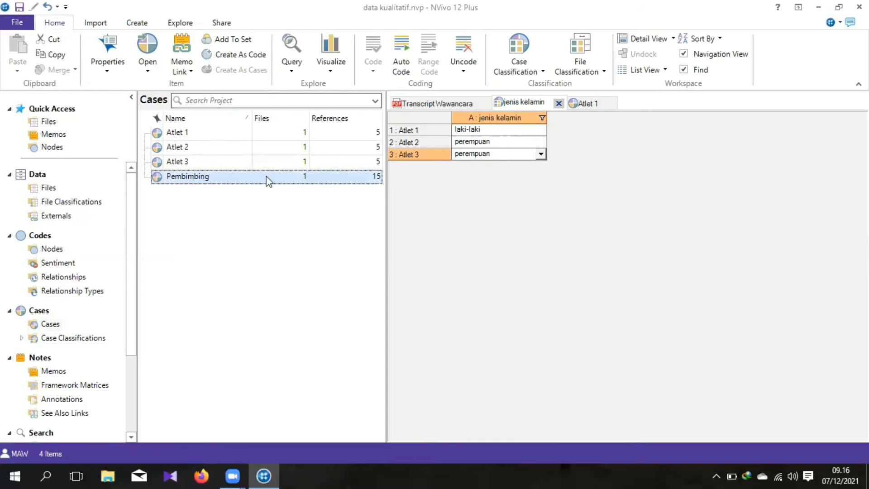
pyautogui.rightClick(211, 180)
pyautogui.moveTo(255, 428)
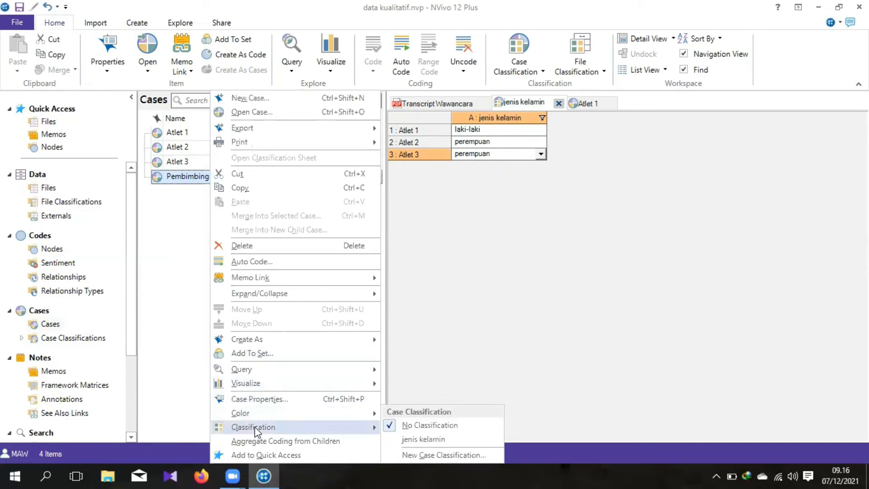
pyautogui.click(424, 440)
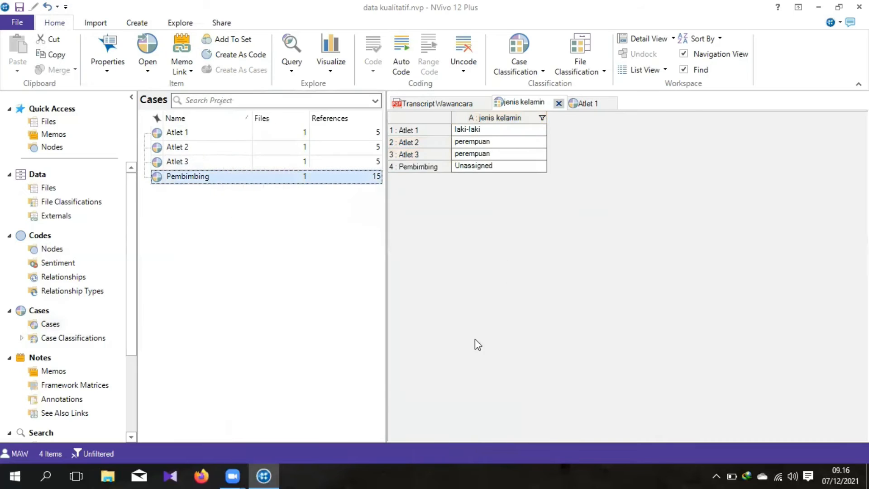
pyautogui.click(540, 166)
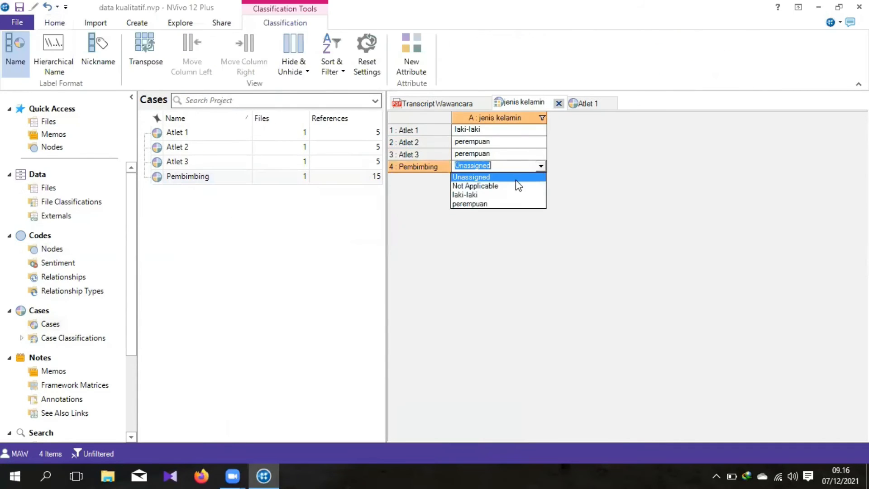
pyautogui.click(487, 197)
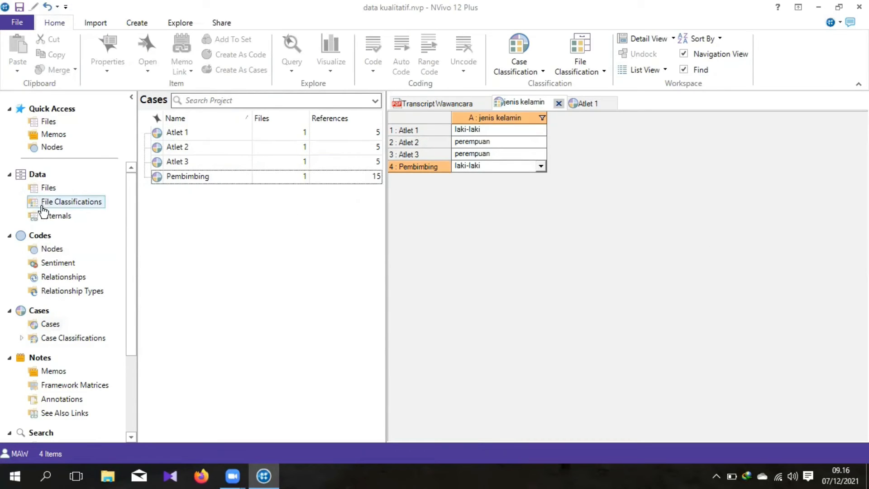
# Step: Review the references coded at the first node under "Bimbingan pembimbing" and those coded at the case "Atlet 1"
pyautogui.click(47, 250)
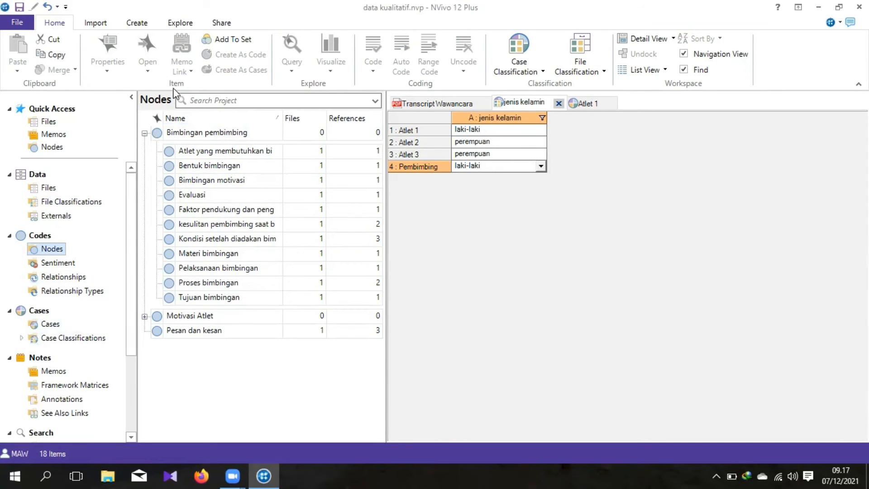
pyautogui.click(227, 154)
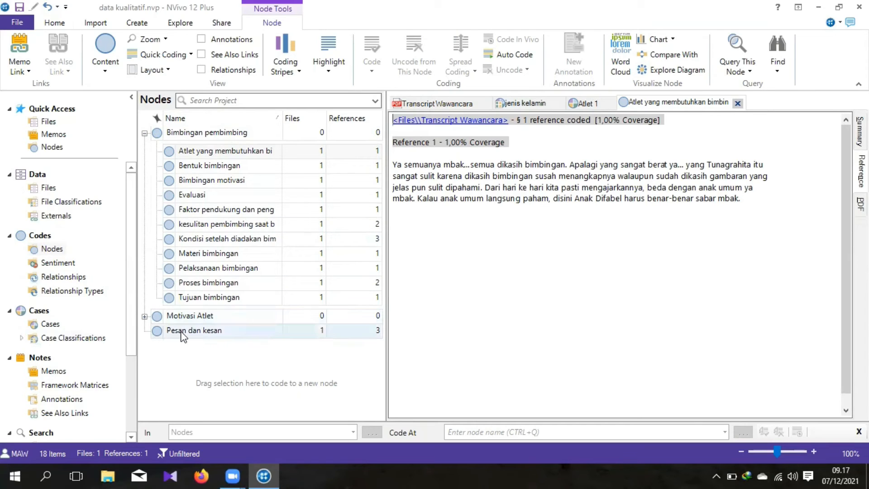
pyautogui.click(34, 325)
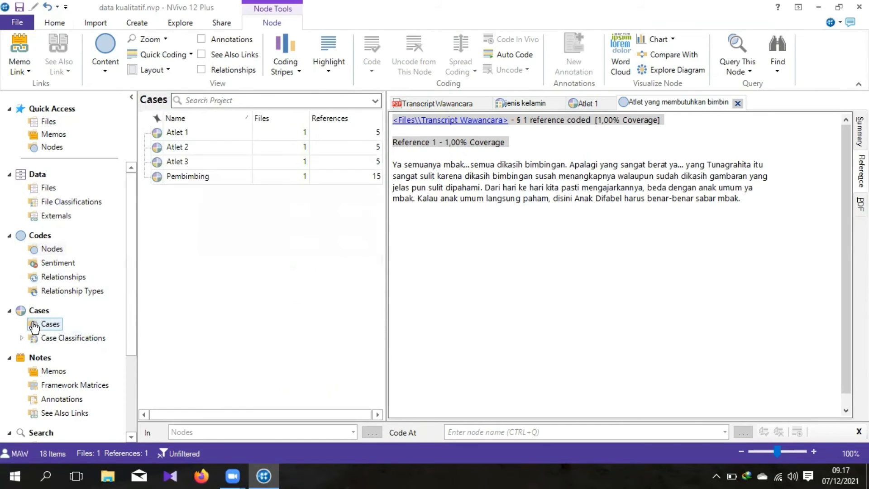
pyautogui.doubleClick(202, 131)
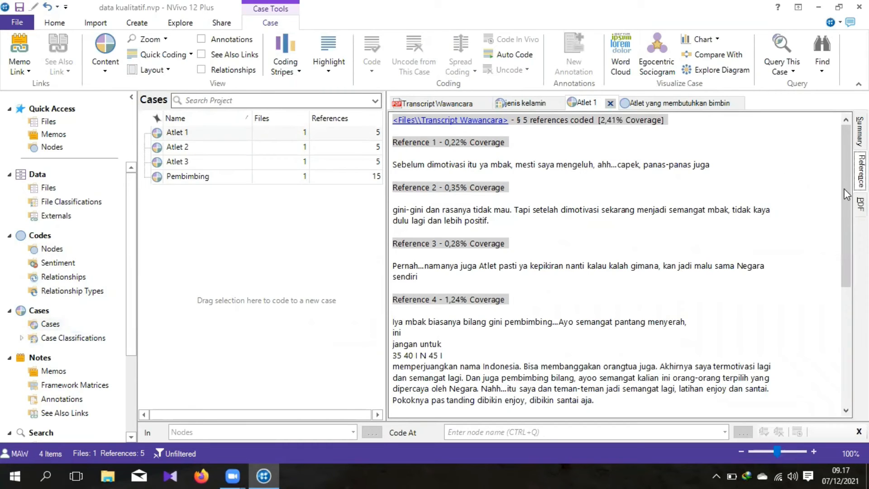
pyautogui.moveTo(846, 190); pyautogui.dragTo(825, 119)
# Step: Create a new project map named "data kualitatif" for visualizing the coded nodes
pyautogui.click(50, 250)
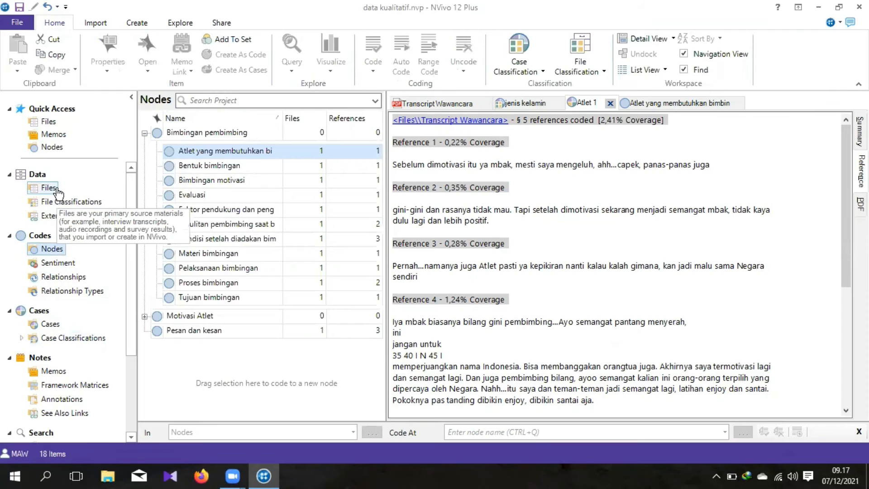
pyautogui.click(176, 23)
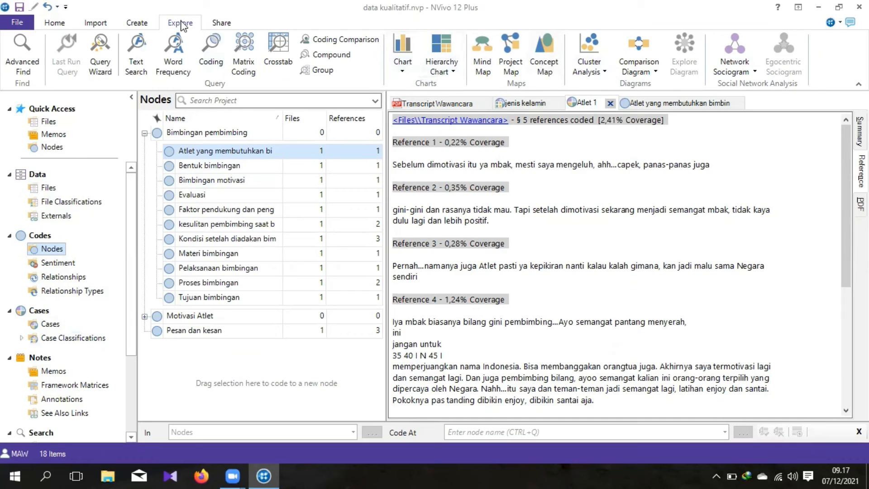
pyautogui.click(220, 23)
pyautogui.click(176, 22)
pyautogui.click(507, 50)
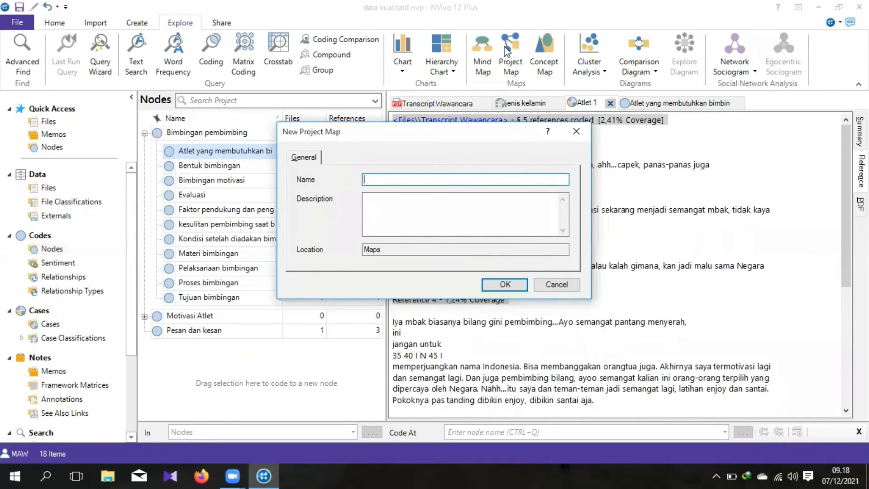
pyautogui.write('data kualitatif')
pyautogui.click(506, 284)
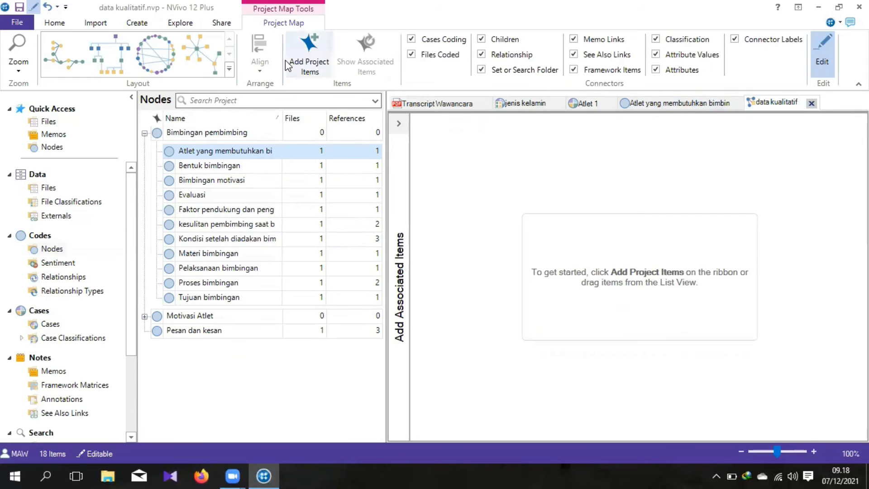
# Step: Add all items from the Nodes folder to the empty project map
pyautogui.click(198, 42)
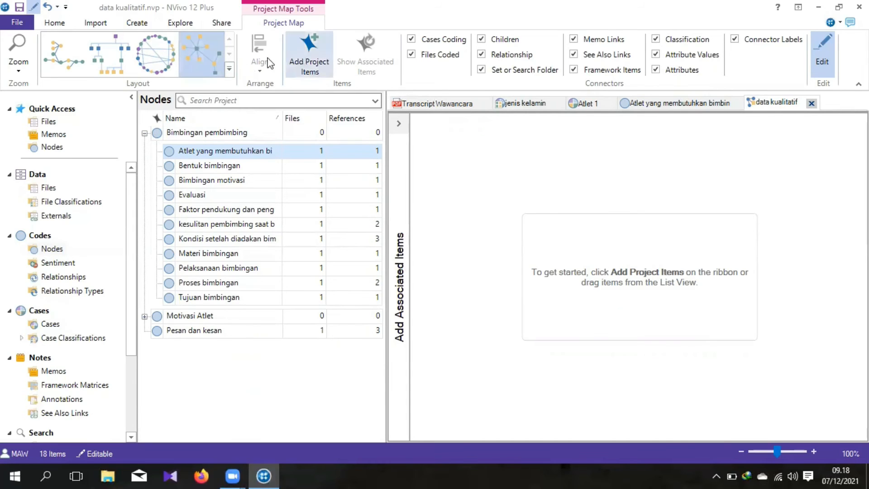
pyautogui.click(311, 59)
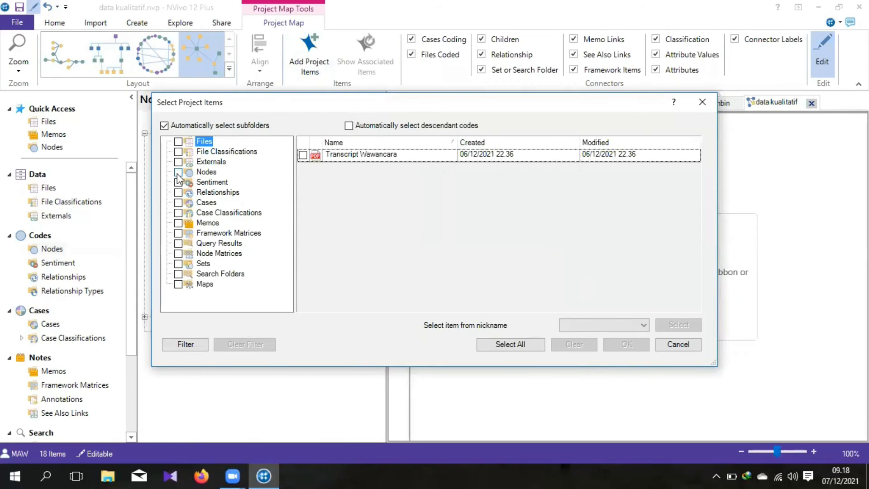
pyautogui.click(178, 172)
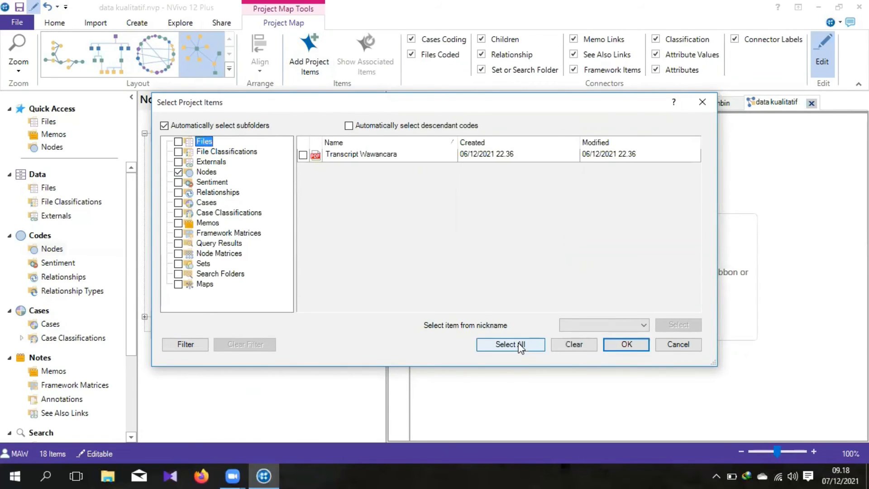
pyautogui.click(626, 345)
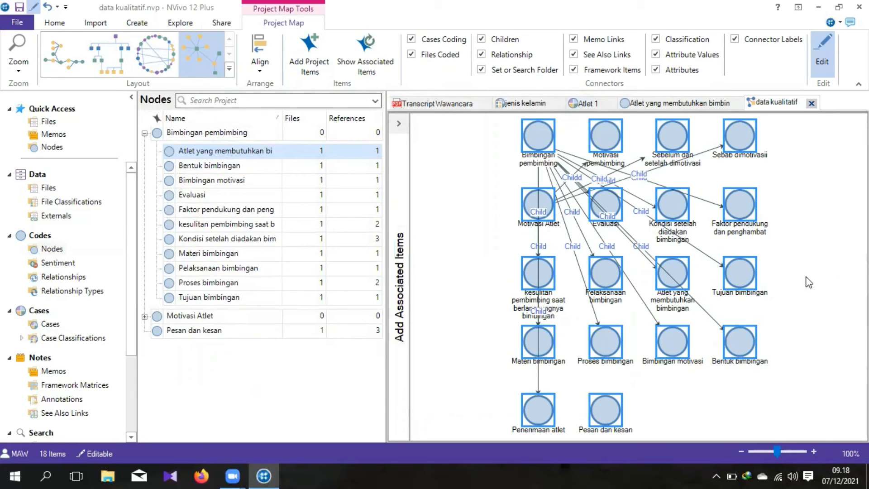
# Step: Try the circular and sideways tree layouts on the node map and settle on the Hierarchical layout
pyautogui.click(150, 50)
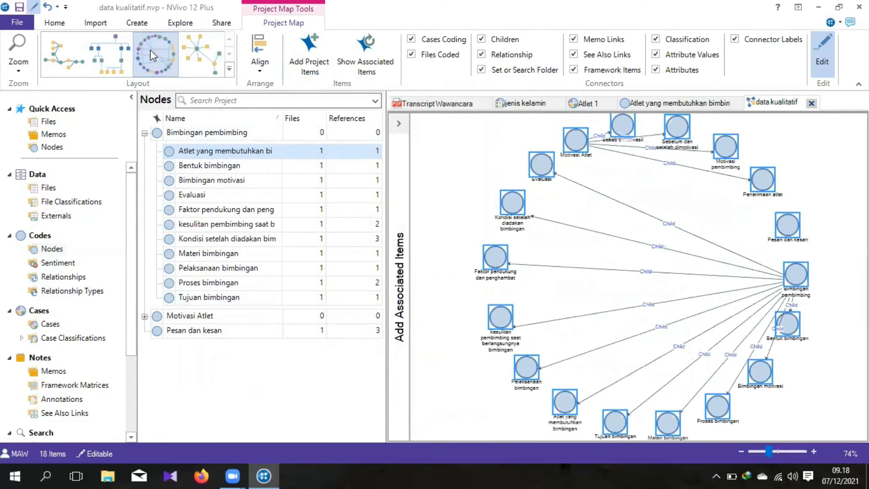
pyautogui.click(118, 50)
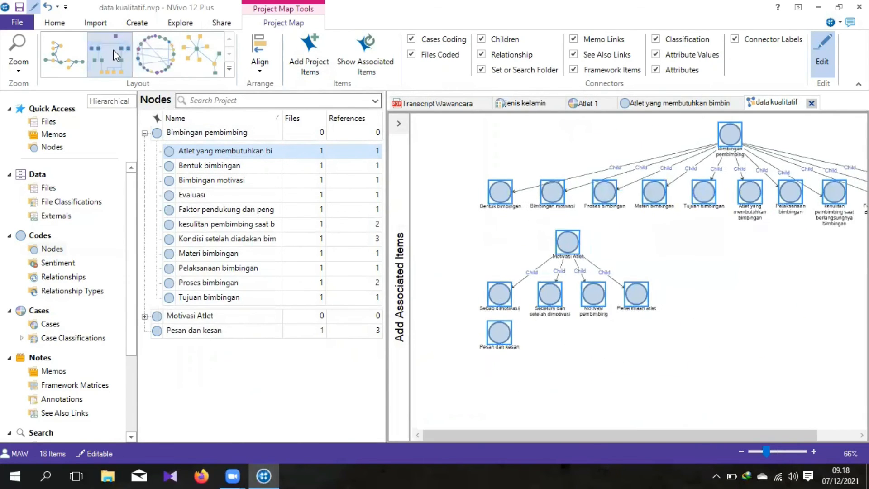
pyautogui.click(57, 50)
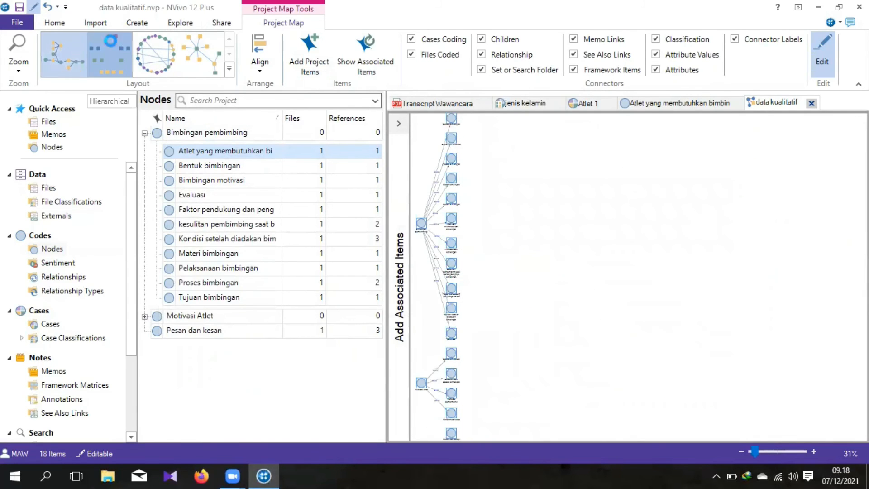
pyautogui.click(111, 52)
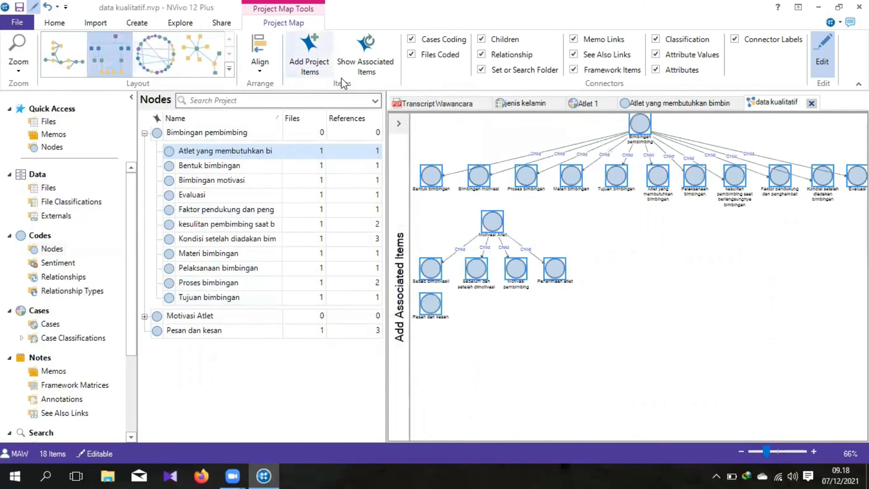
# Step: Add all cases and case classifications to the project map alongside the nodes
pyautogui.click(311, 66)
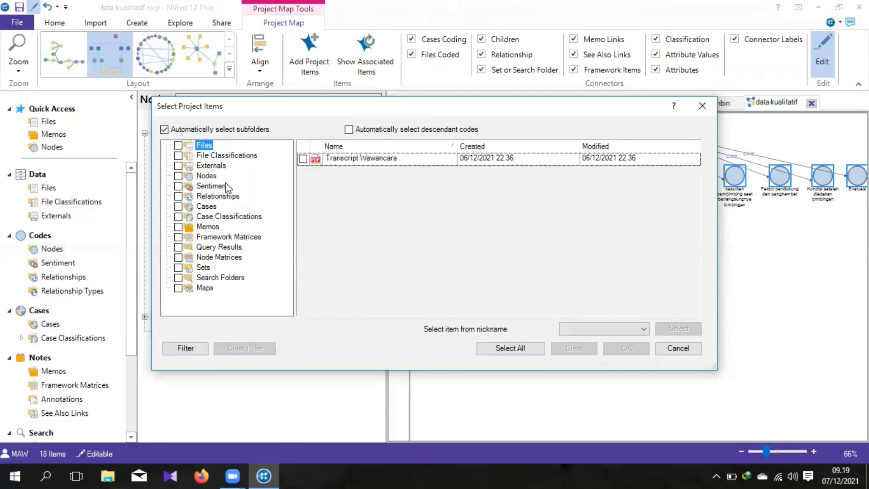
pyautogui.click(178, 207)
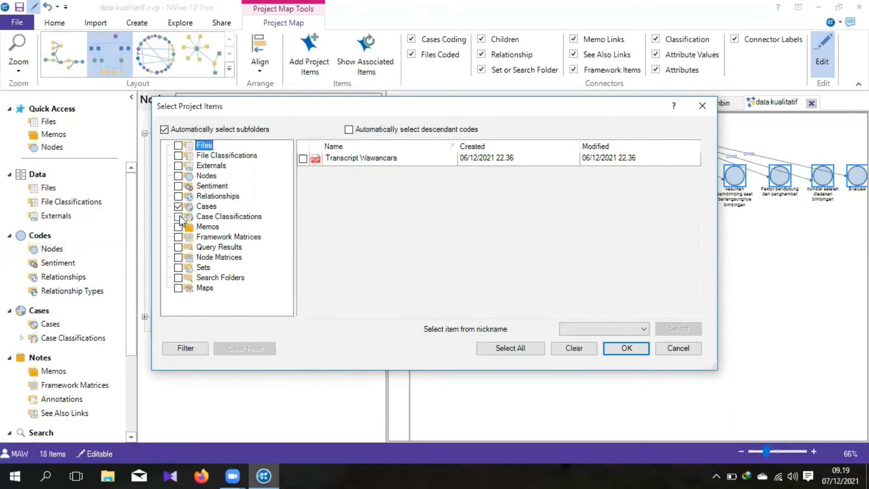
pyautogui.click(178, 216)
pyautogui.click(618, 349)
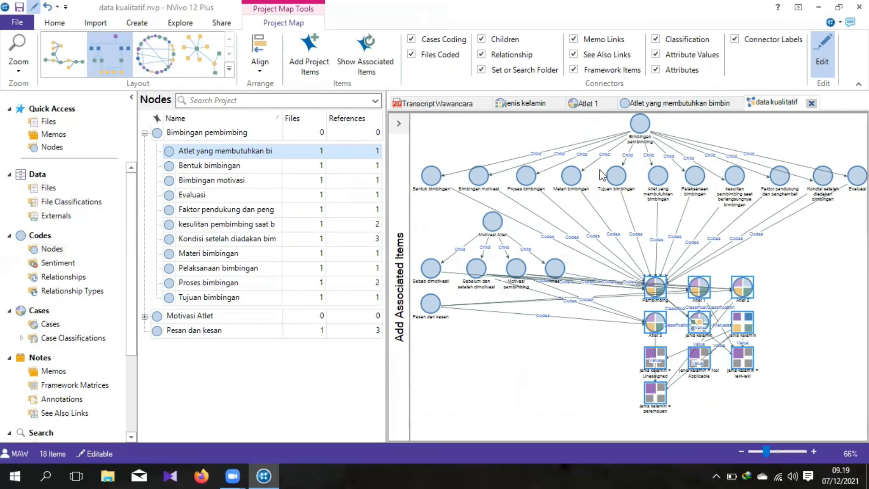
# Step: Rearrange the map of nodes, cases and classifications in the circular layout
pyautogui.click(155, 54)
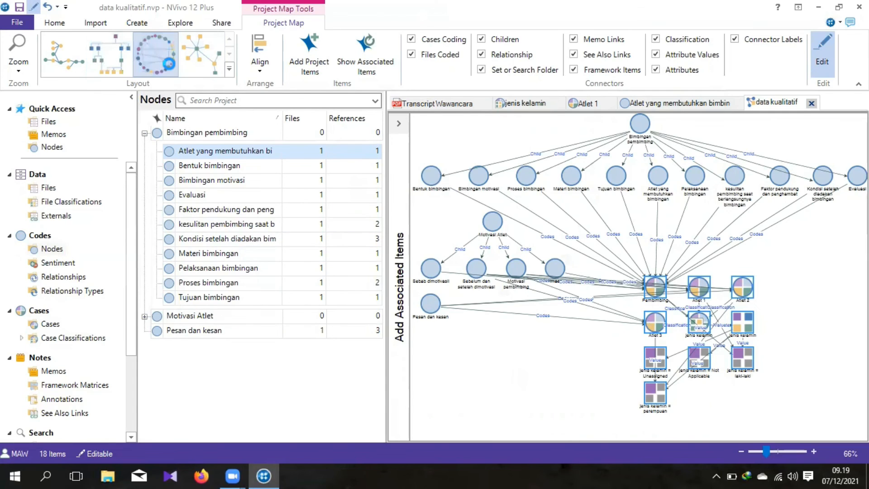